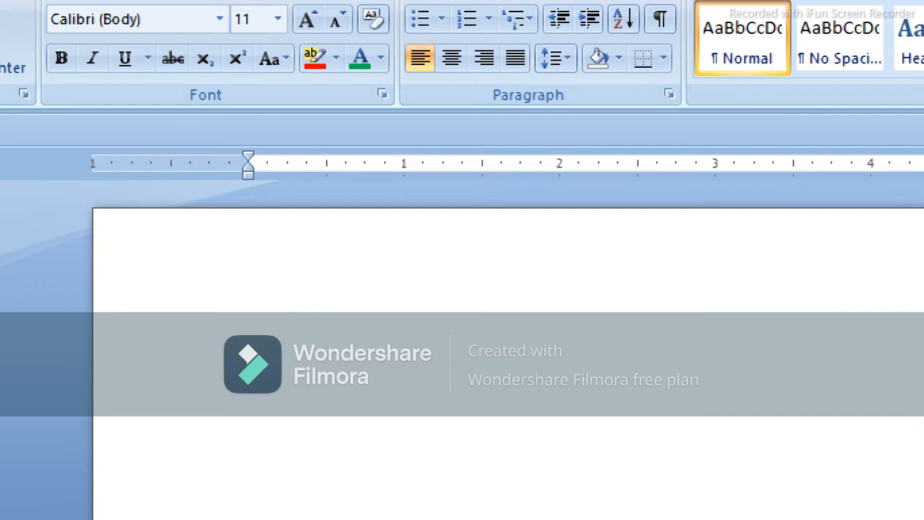
Generate sample paragraphs in the blank document with the =RAND() function
text(=RAND)
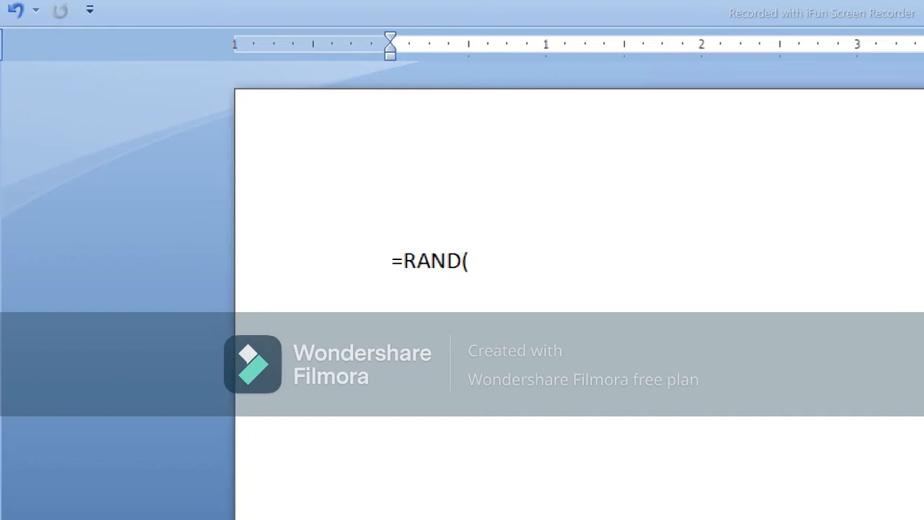
text(())
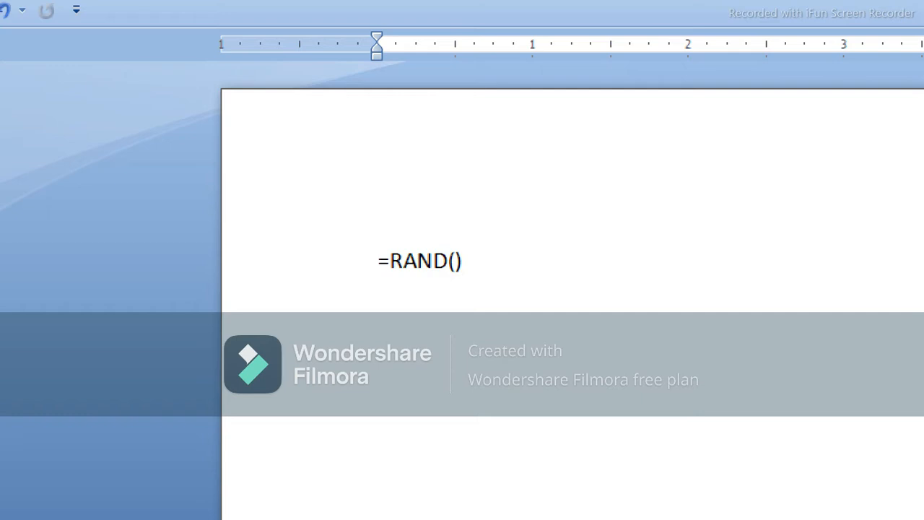
key(Return)
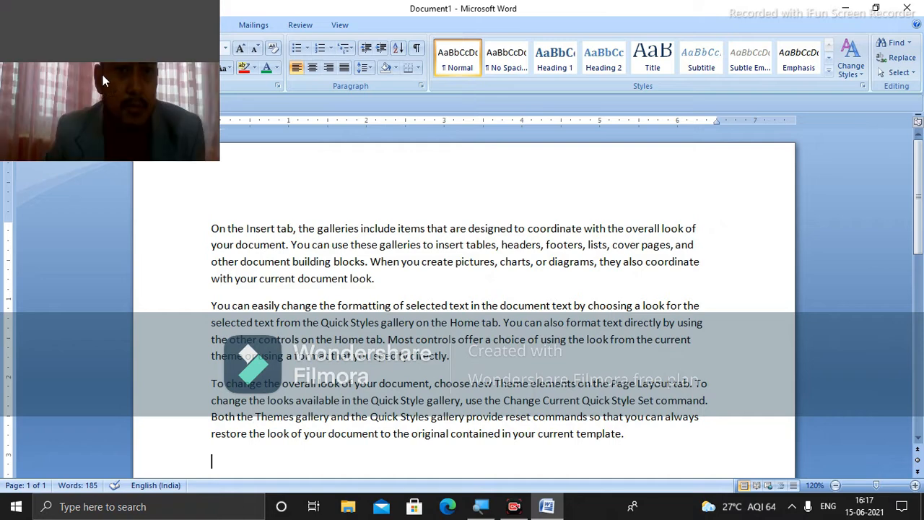
scroll(463, 303, down, 6)
scroll(463, 303, down, 2)
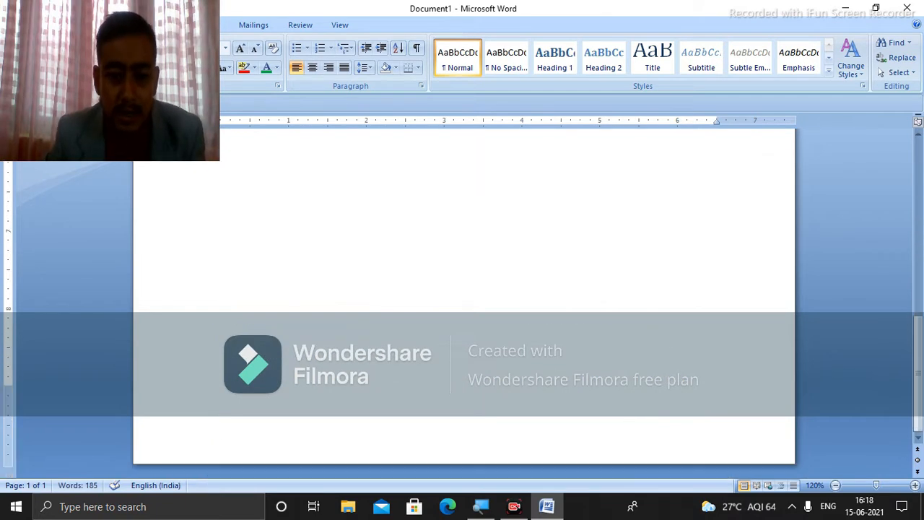
scroll(463, 303, up, 3)
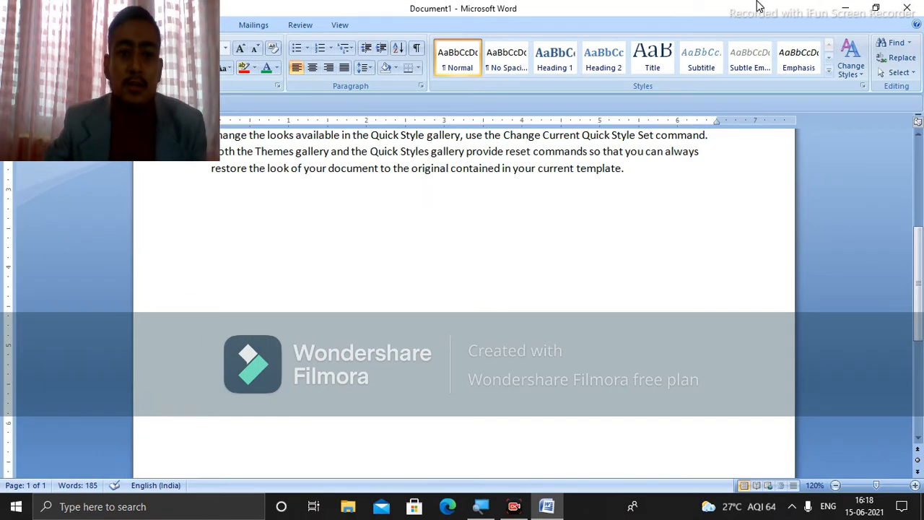
Copy the three sample paragraphs and place the insertion point on the empty line beneath them
drag(920, 262, 921, 177)
drag(212, 220, 655, 428)
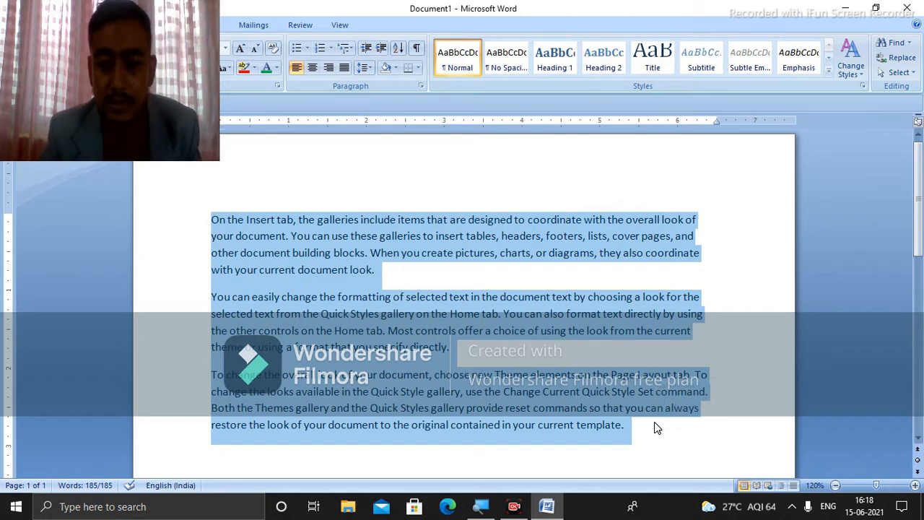
click(657, 425)
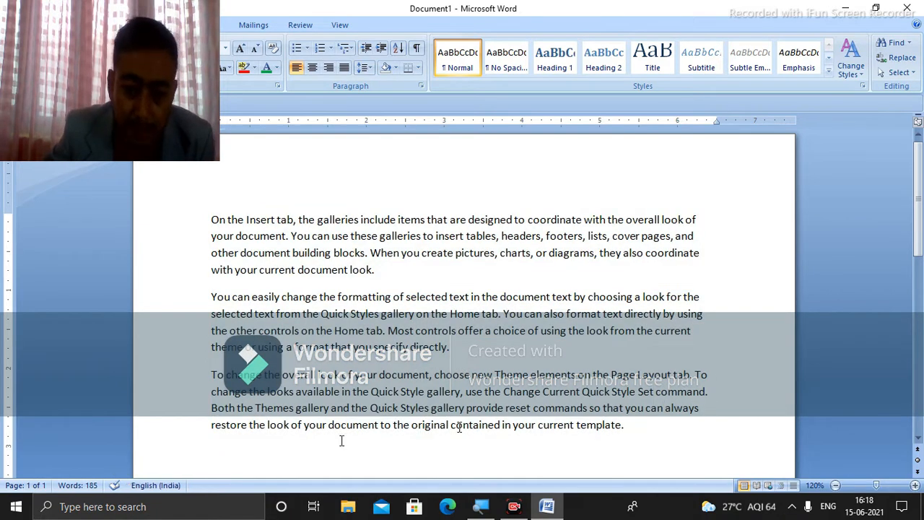
click(220, 455)
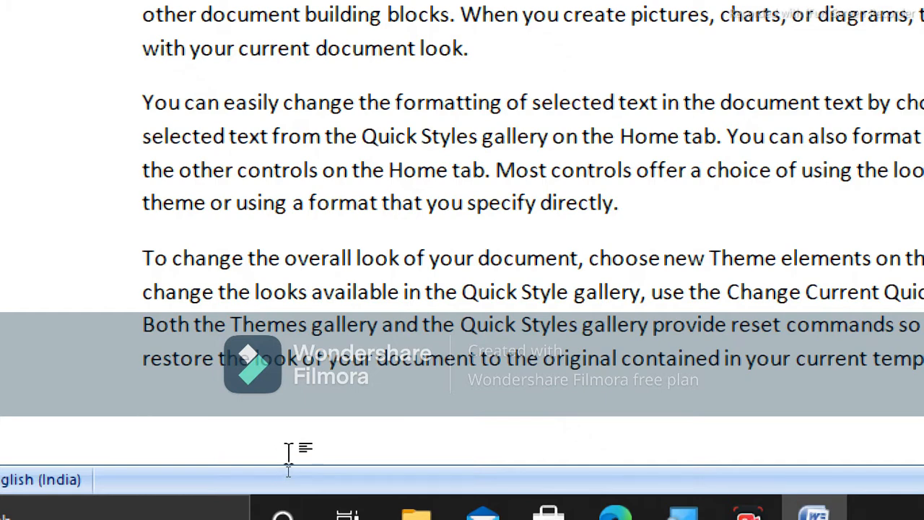
scroll(285, 455, down, 5)
scroll(290, 445, up, 5)
double_click(198, 312)
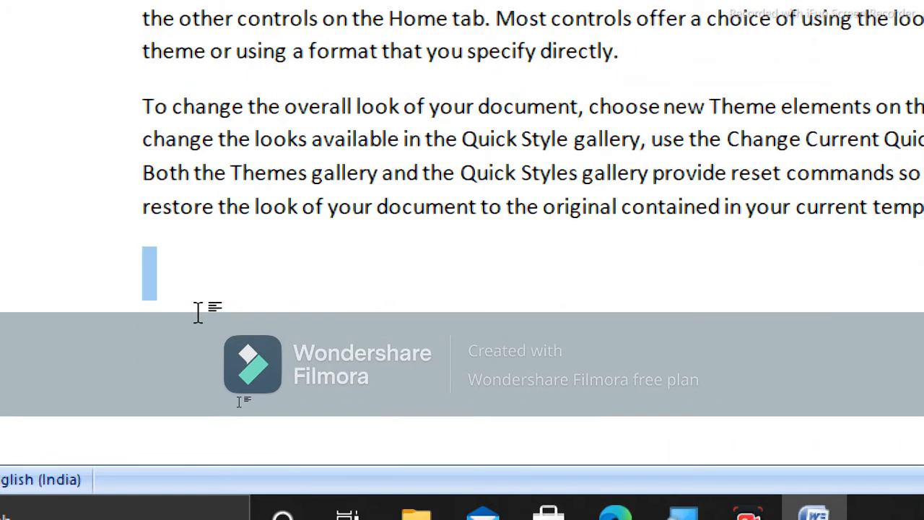
click(198, 311)
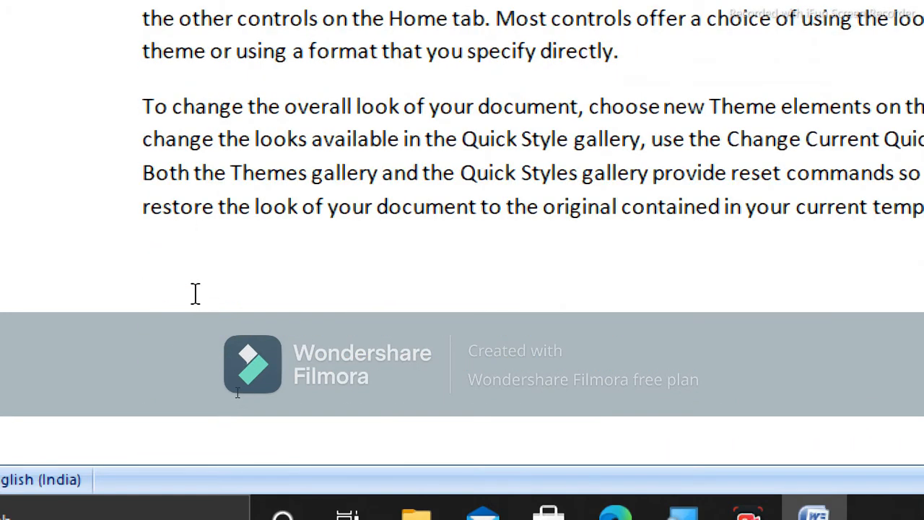
Paste the copied paragraphs repeatedly below the original text to extend the document over several pages
key(ctrl+Return)
key(ctrl+z)
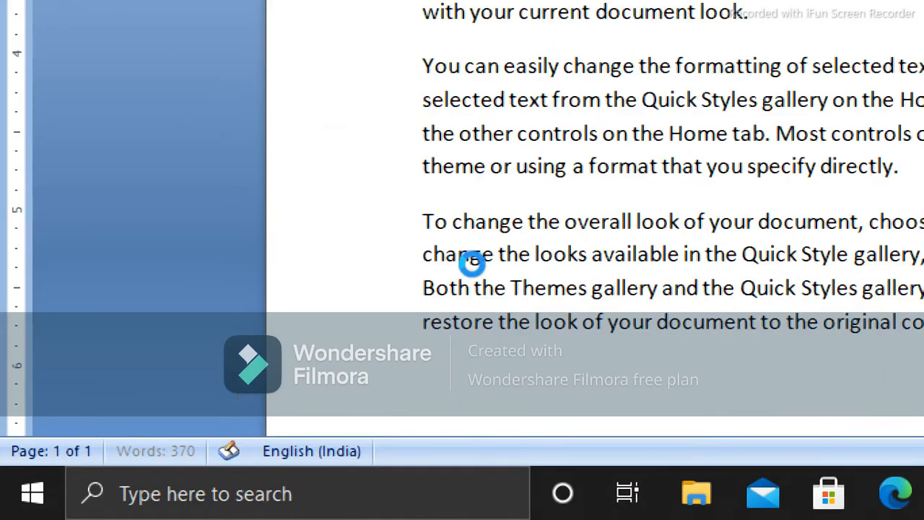
key(ctrl+Return)
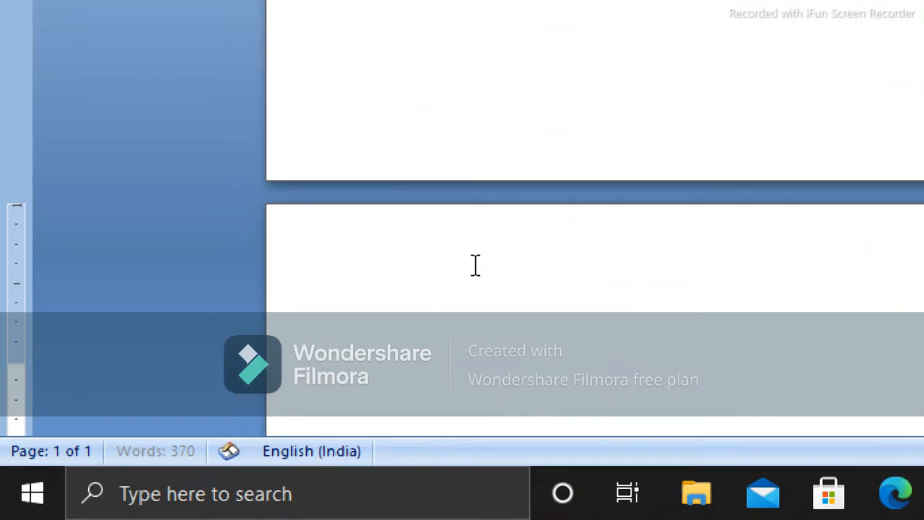
key(ctrl+z)
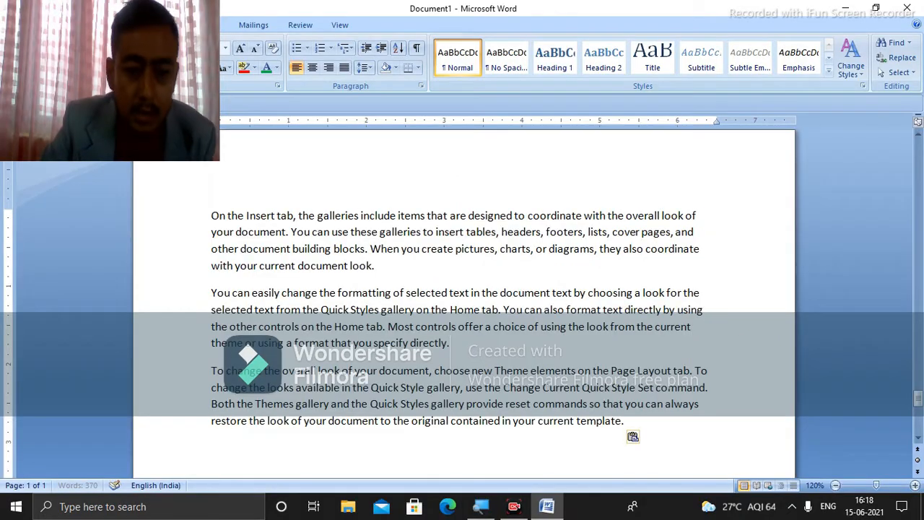
key(Return)
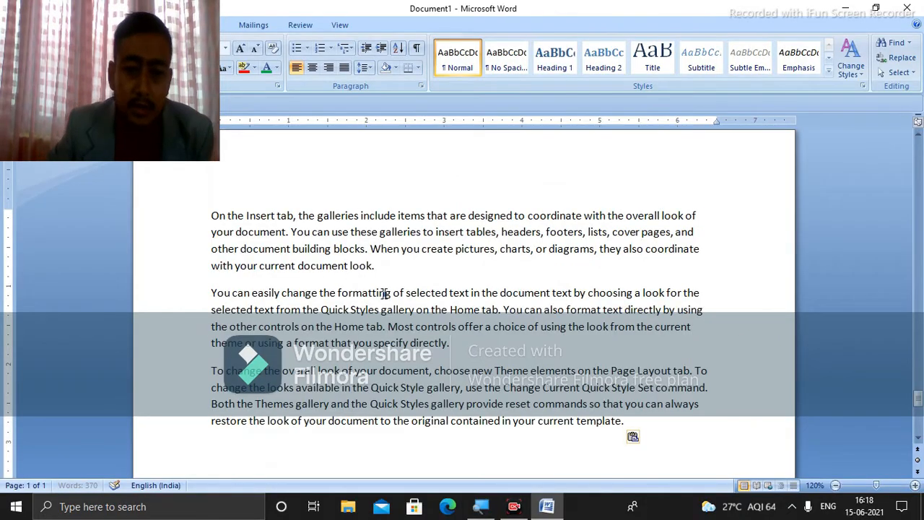
key(ctrl+Return)
scroll(819, 202, up, 20)
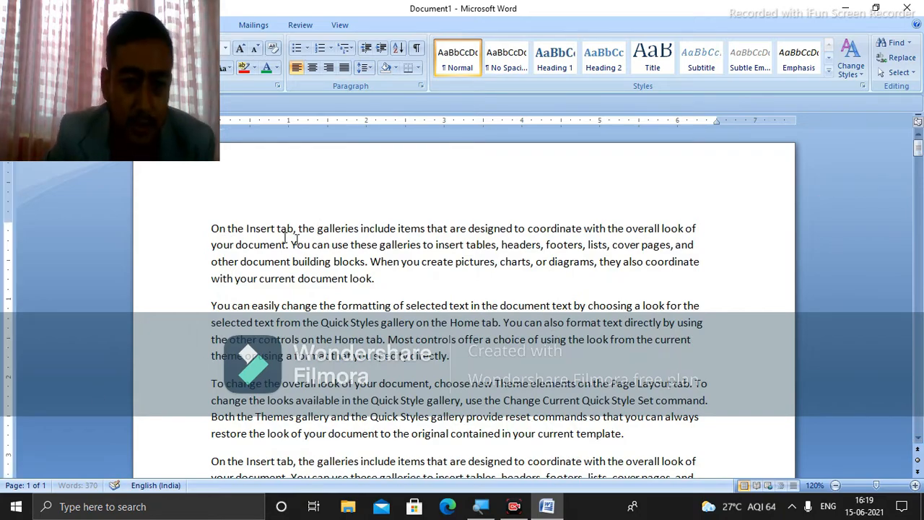
scroll(347, 298, down, 10)
scroll(347, 298, down, 10)
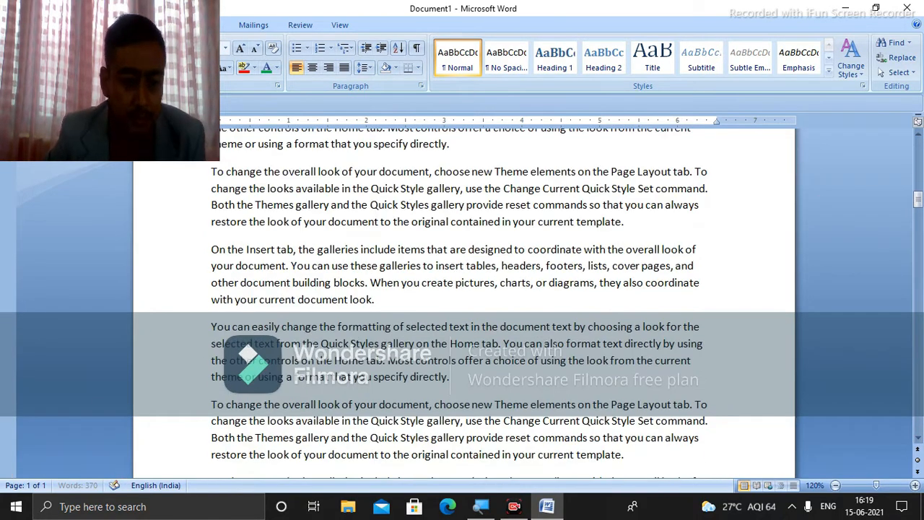
scroll(376, 393, up, 15)
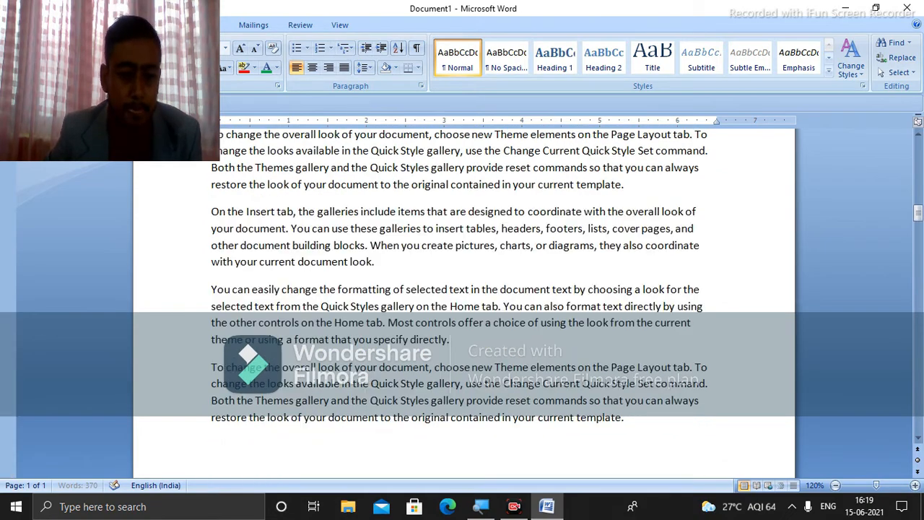
scroll(462, 308, up, 1)
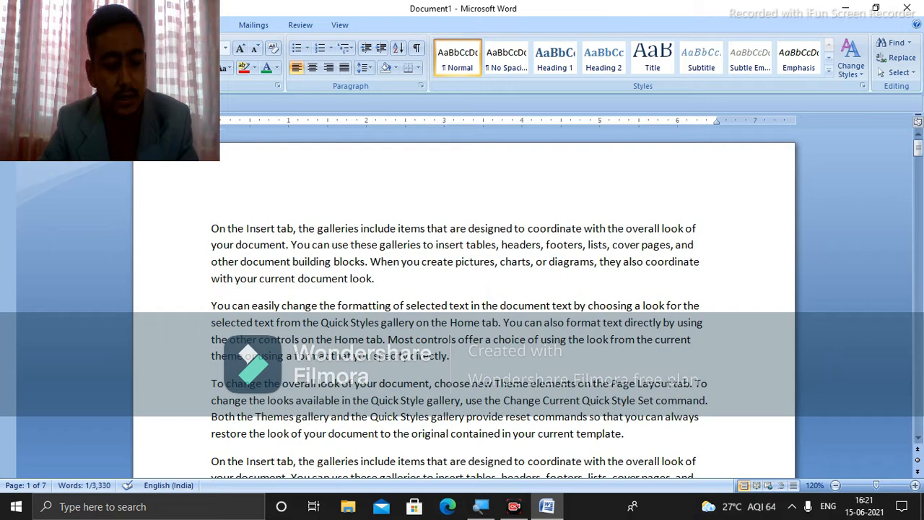
key(ctrl+f)
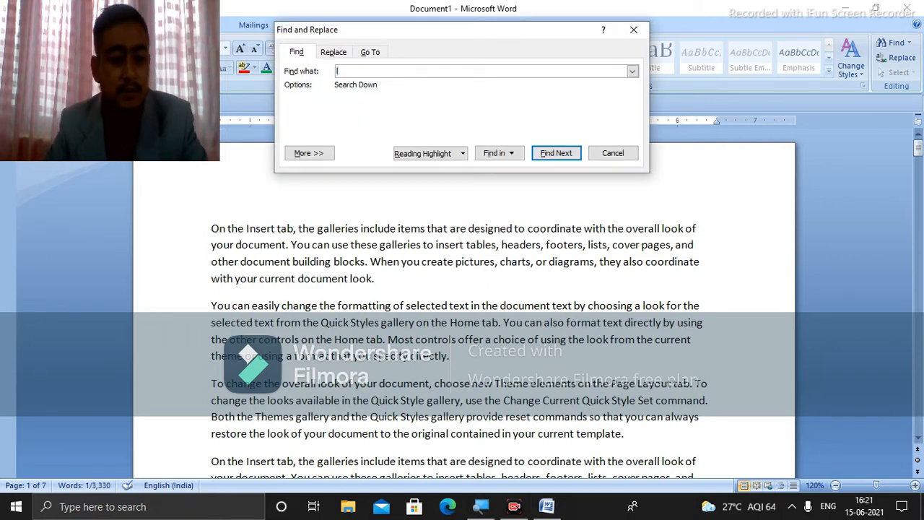
key(Escape)
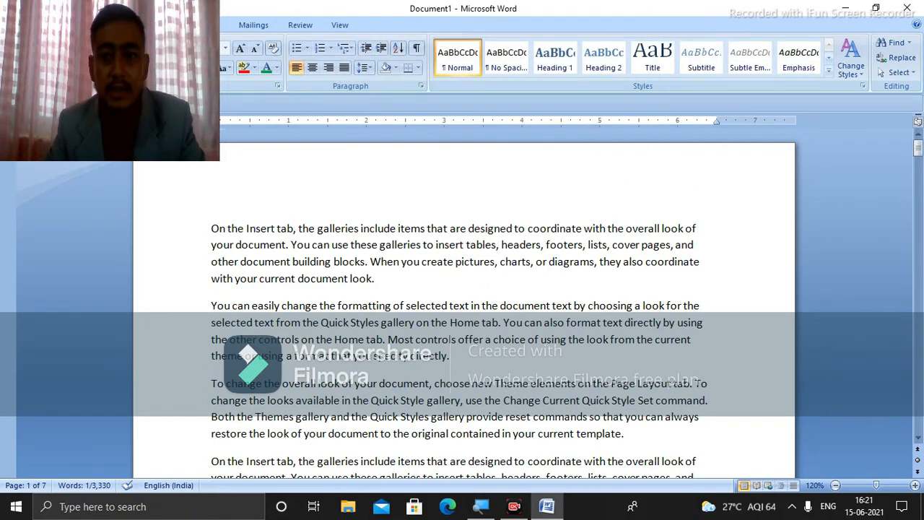
click(895, 43)
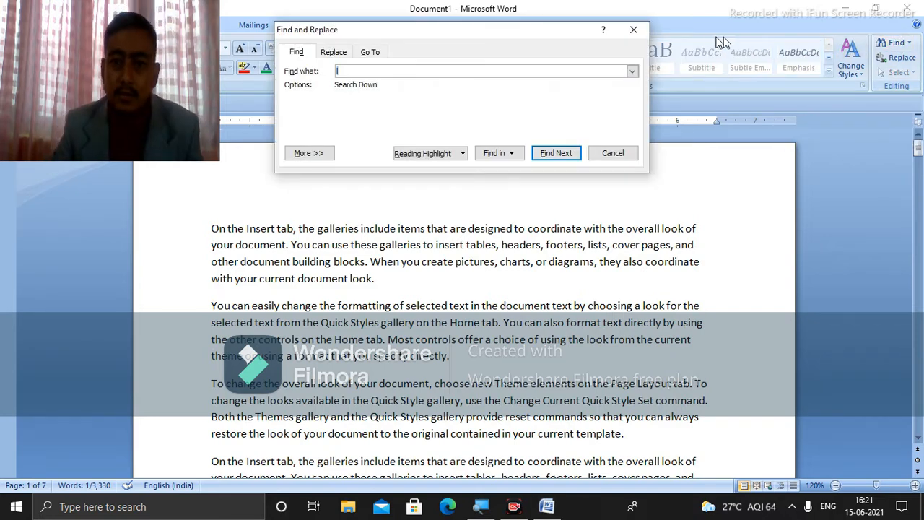
click(638, 27)
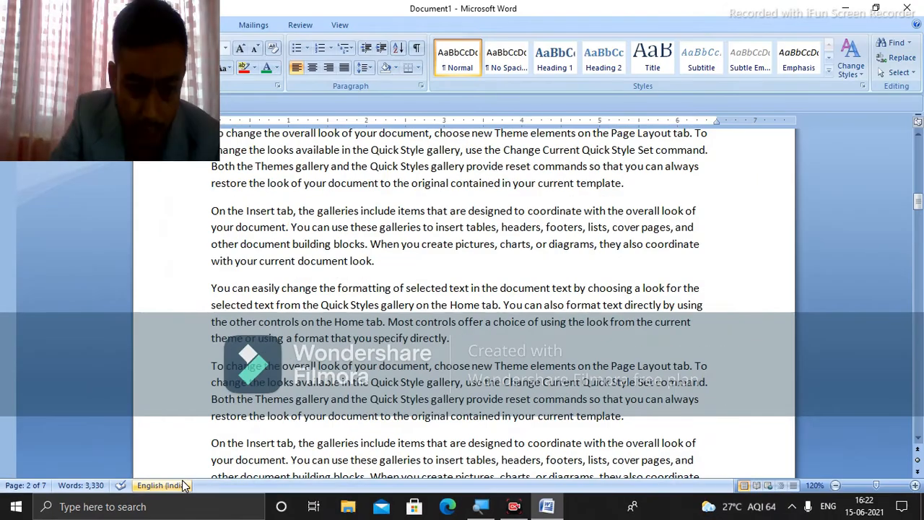
Search the document for the word INSERT and step through its successive occurrences
scroll(462, 303, down, 6)
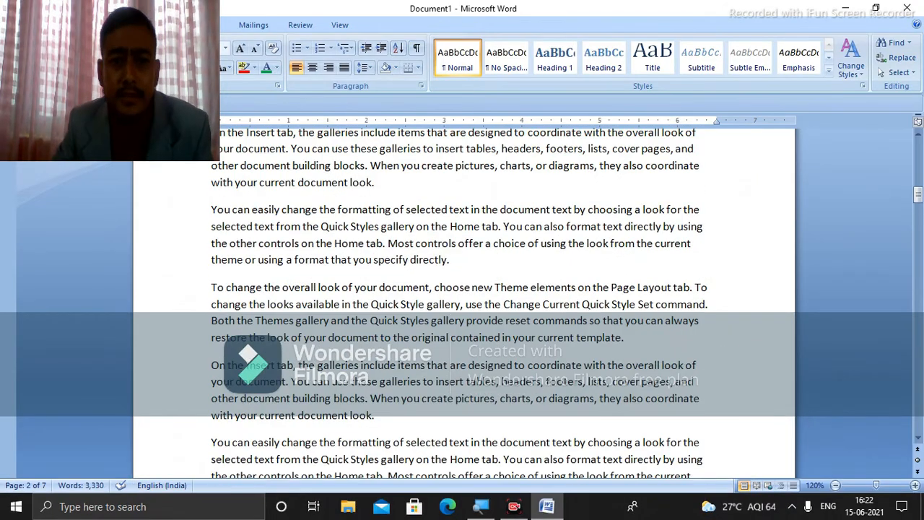
scroll(462, 303, up, 5)
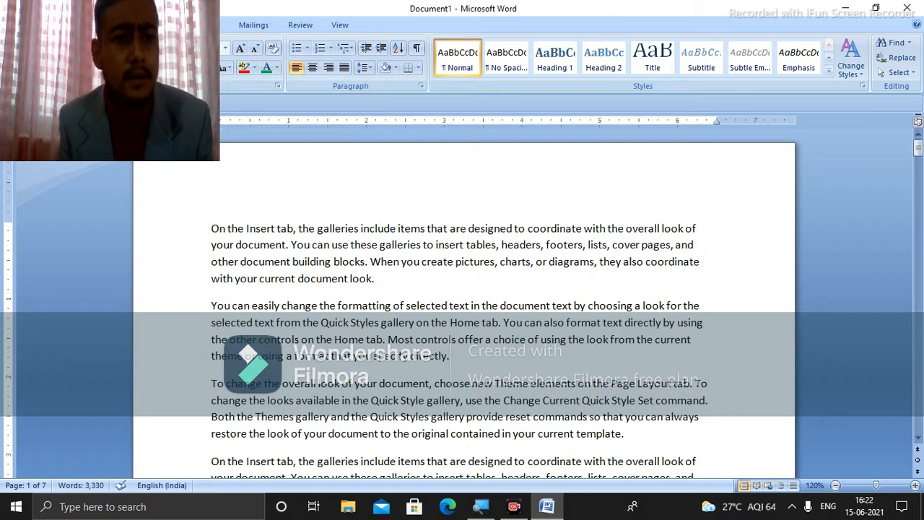
key(ctrl+f)
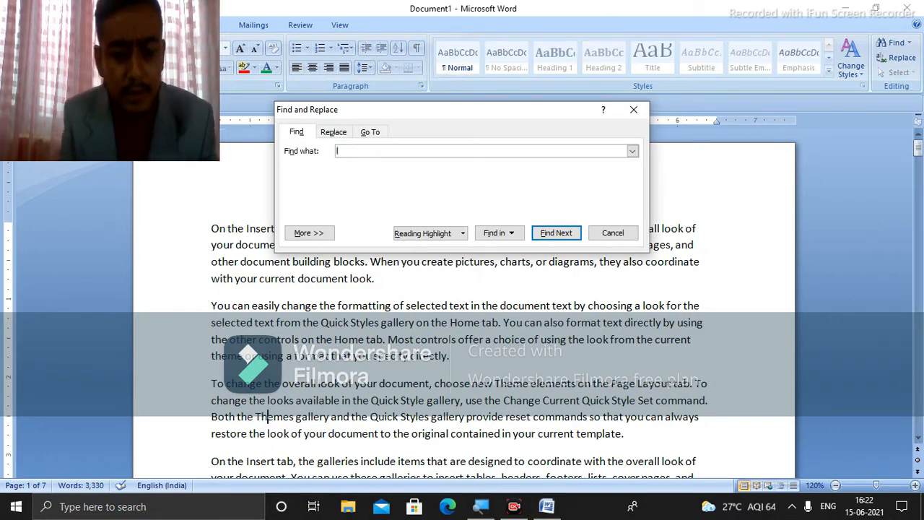
text(INSERT)
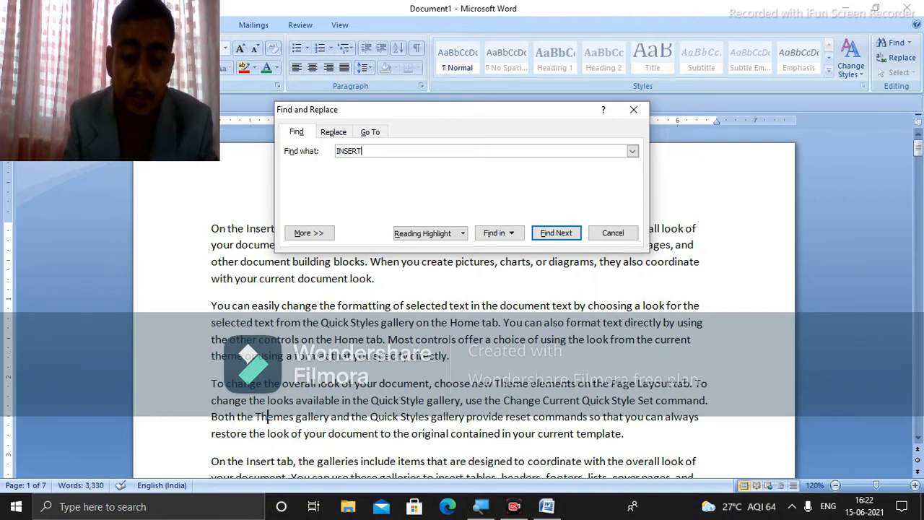
key(Return)
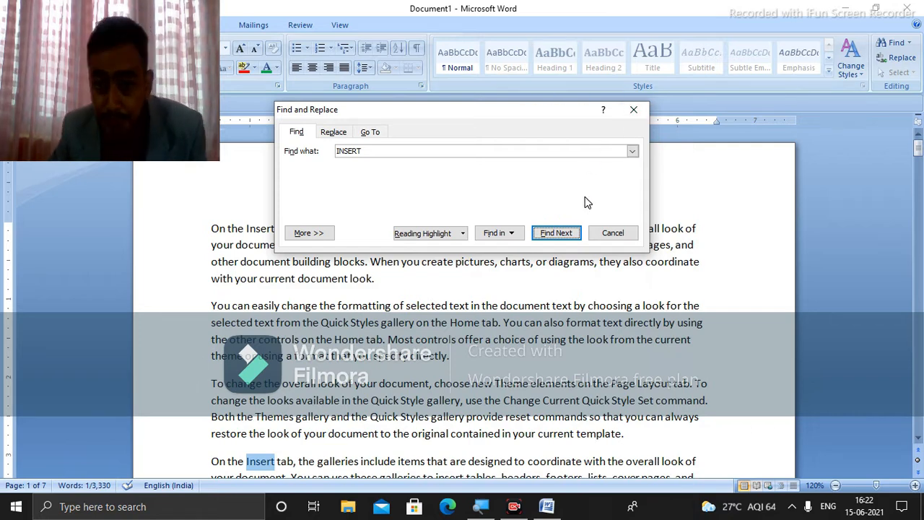
click(555, 233)
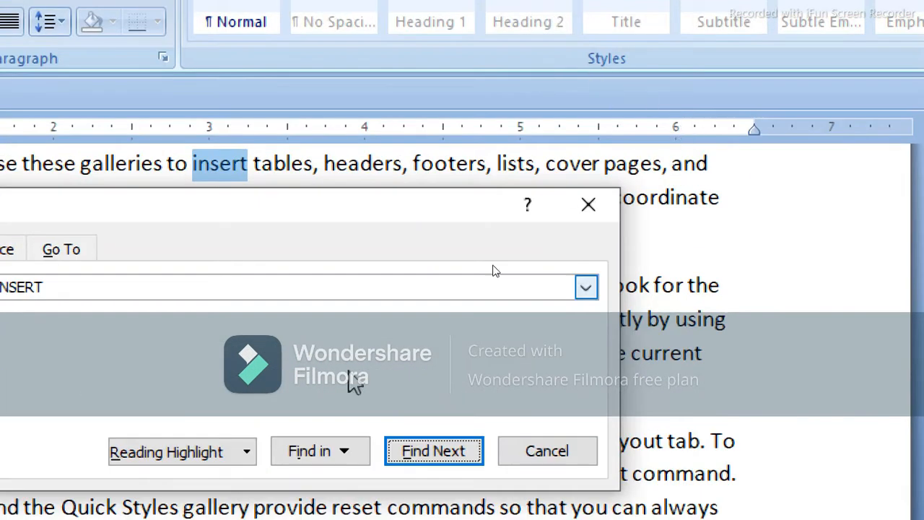
click(455, 454)
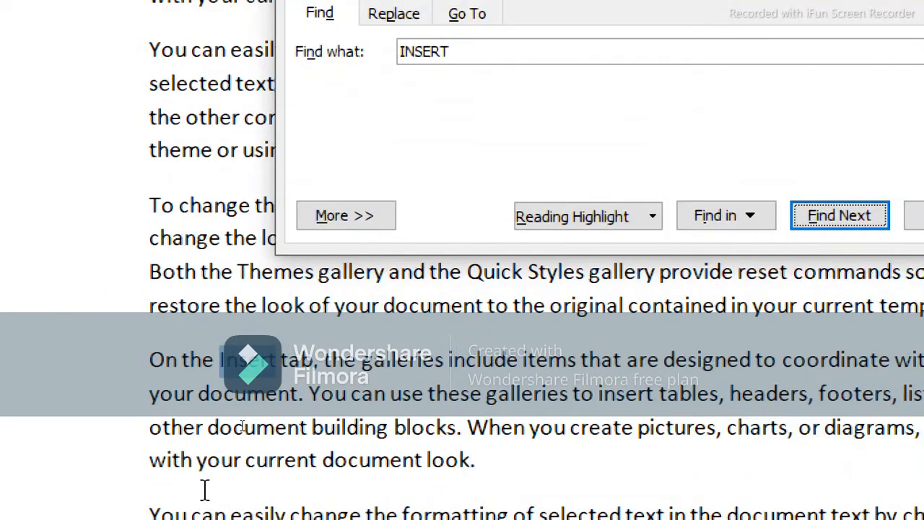
click(823, 217)
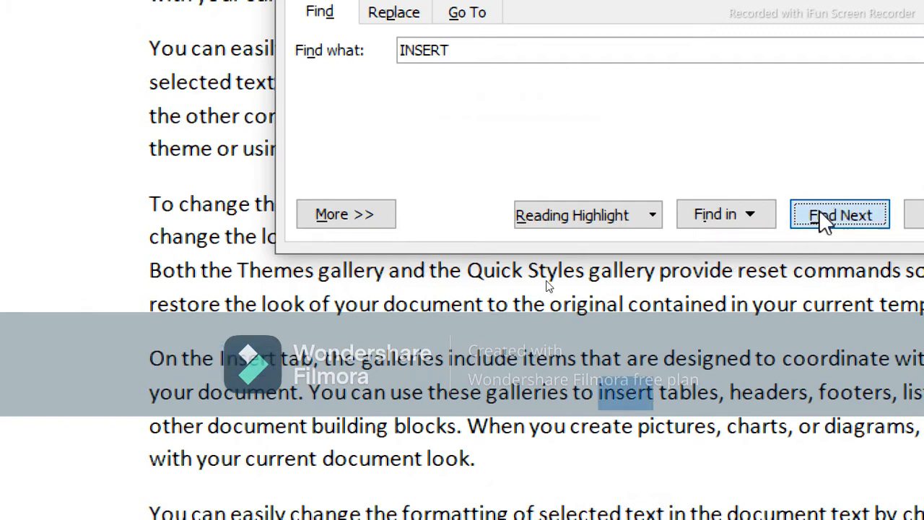
click(823, 217)
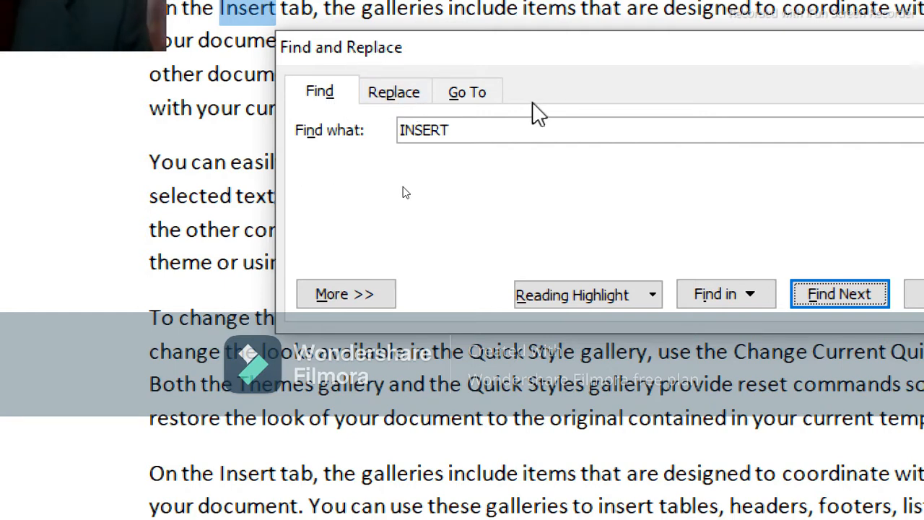
Review the Replace, Go To and Find options of the Find and Replace dialog, ending on Replace
key(ctrl+h)
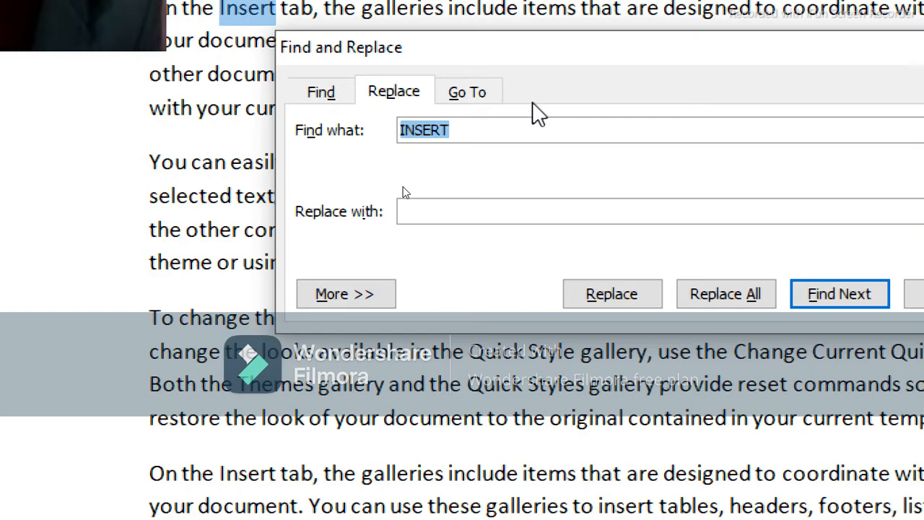
key(ctrl+g)
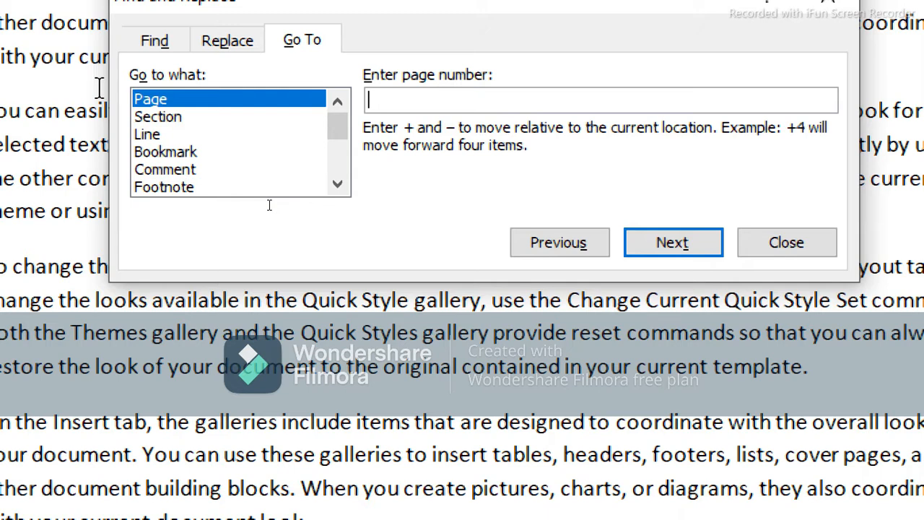
key(ctrl+Tab)
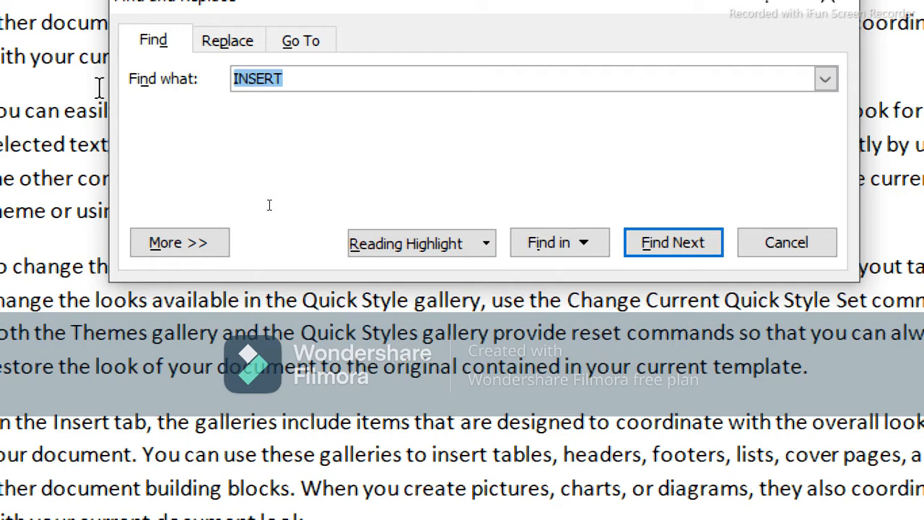
key(ctrl+Tab)
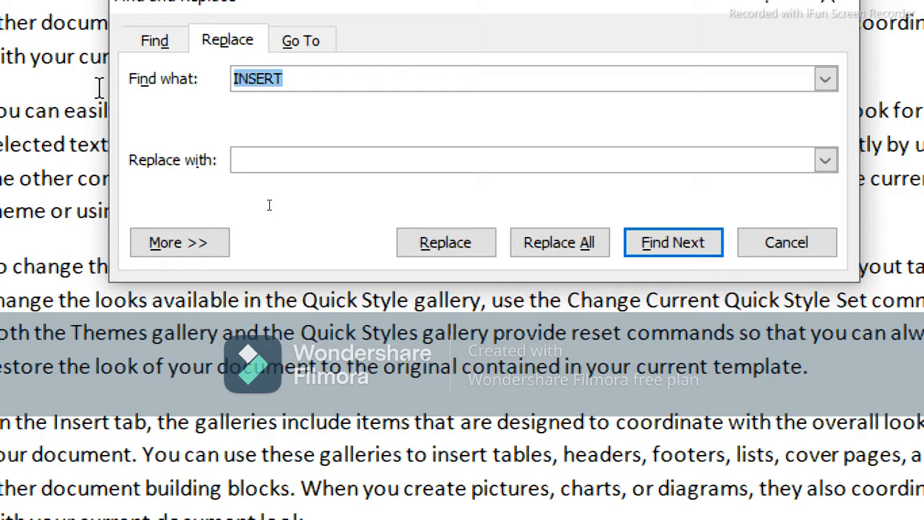
Review the Go To and Find options of the Find and Replace dialog and find the next occurrence of INSERT
key(super)
key(super)
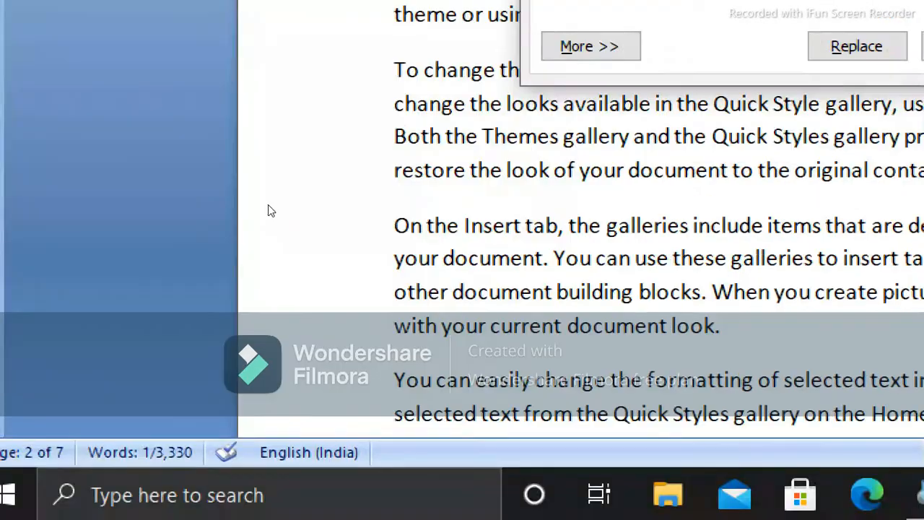
key(ctrl+Tab)
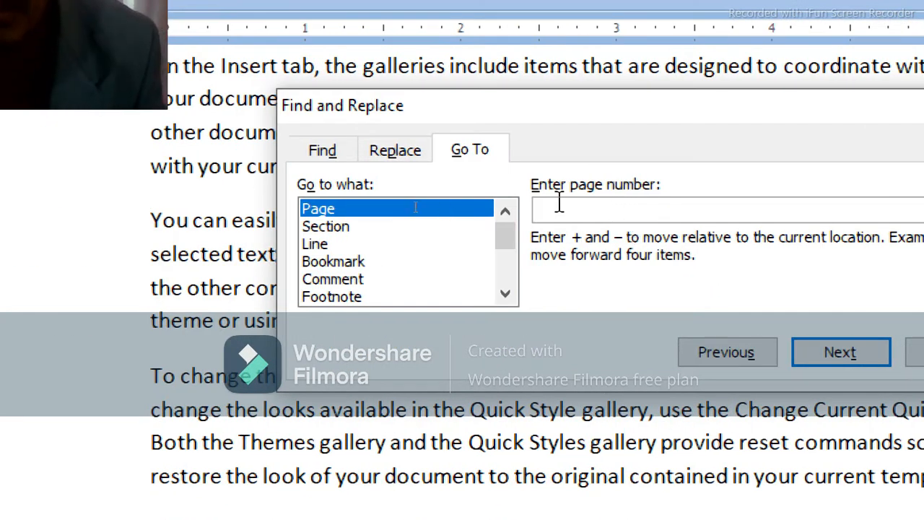
key(ctrl+Tab)
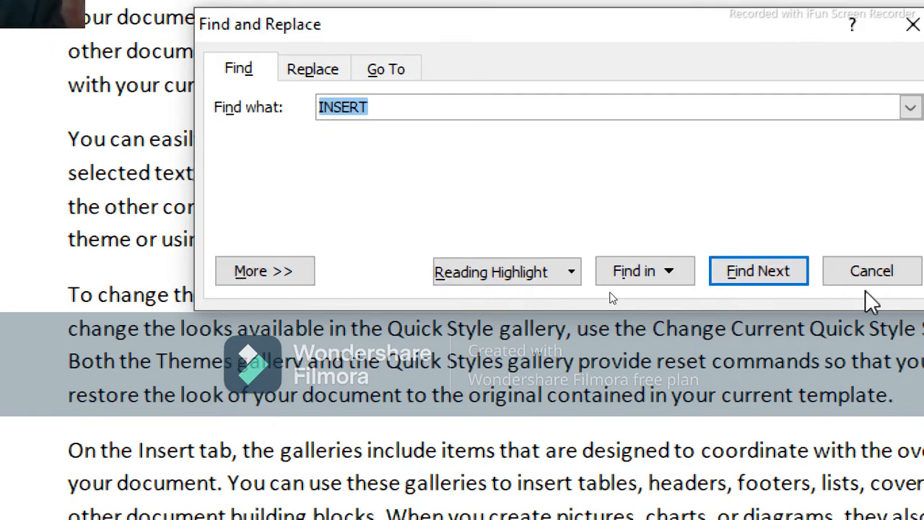
key(Return)
key(Return)
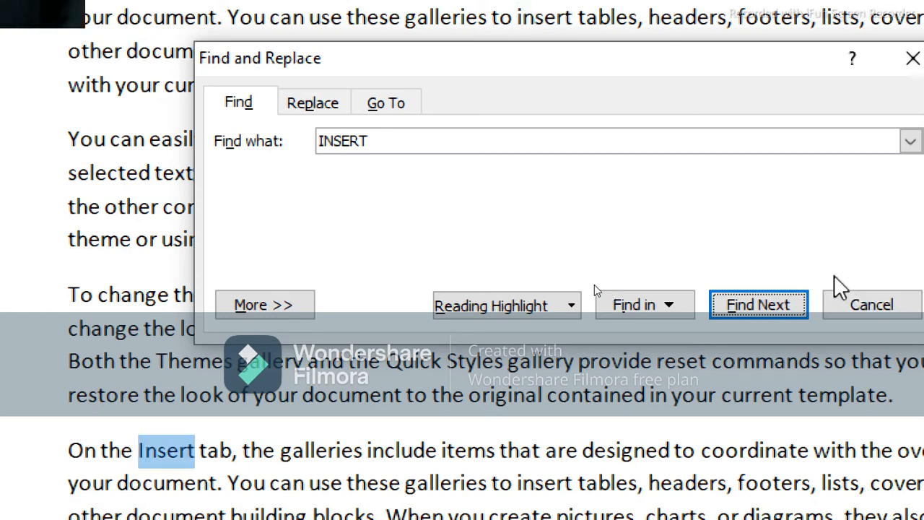
Replace all occurrences of INSERT with Home throughout the document and close the Find and Replace dialog
key(ctrl+h)
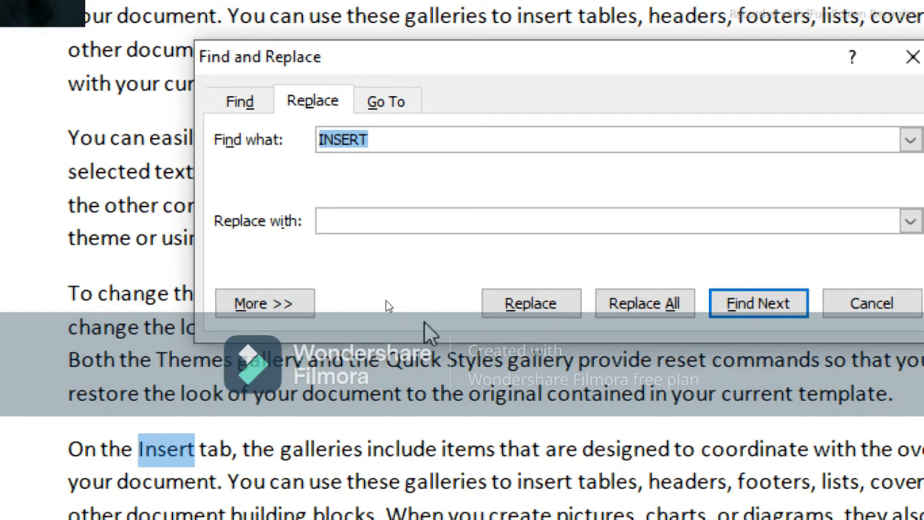
click(368, 220)
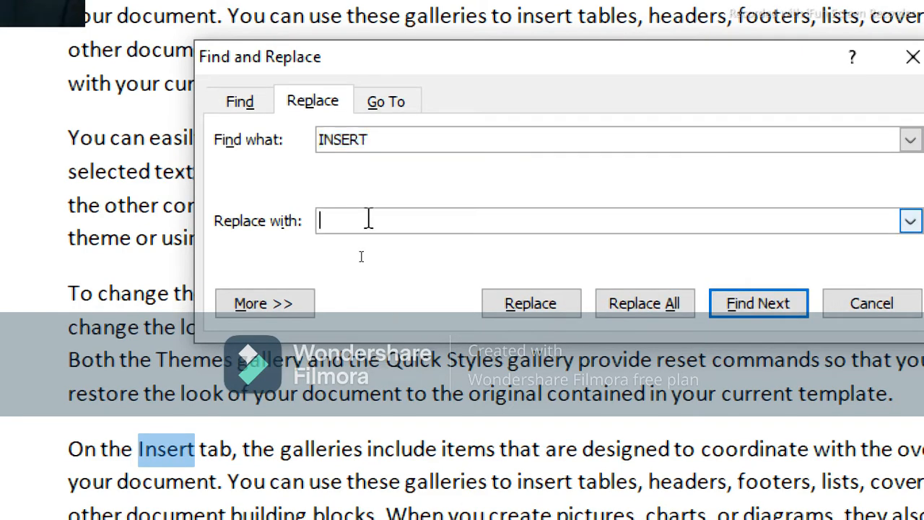
text(HO)
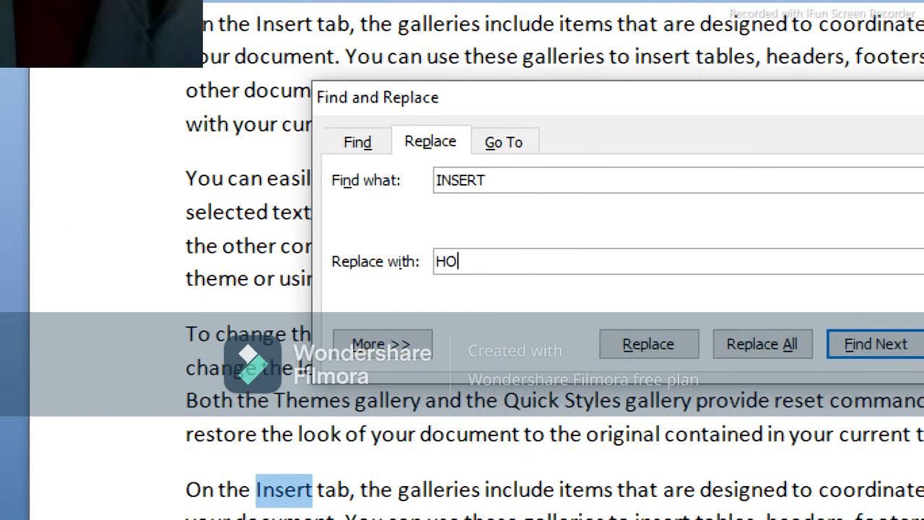
key(BackSpace)
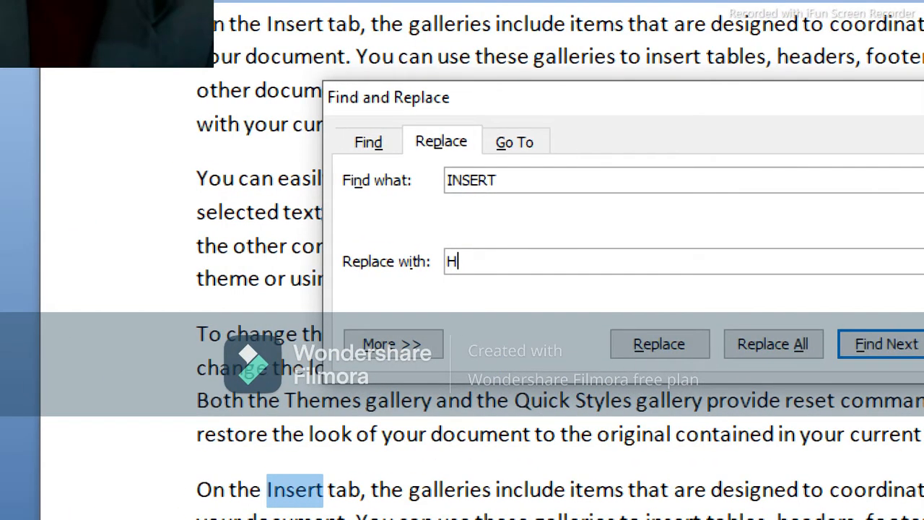
text(ome)
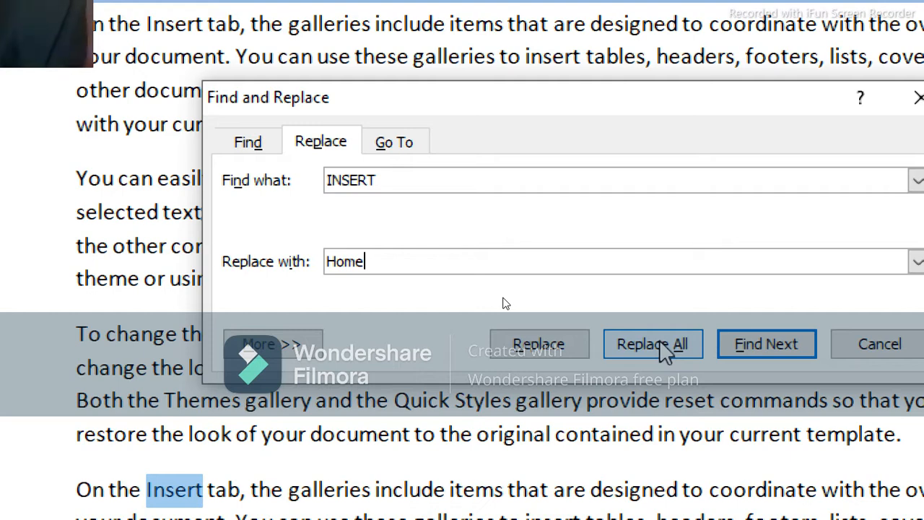
click(657, 345)
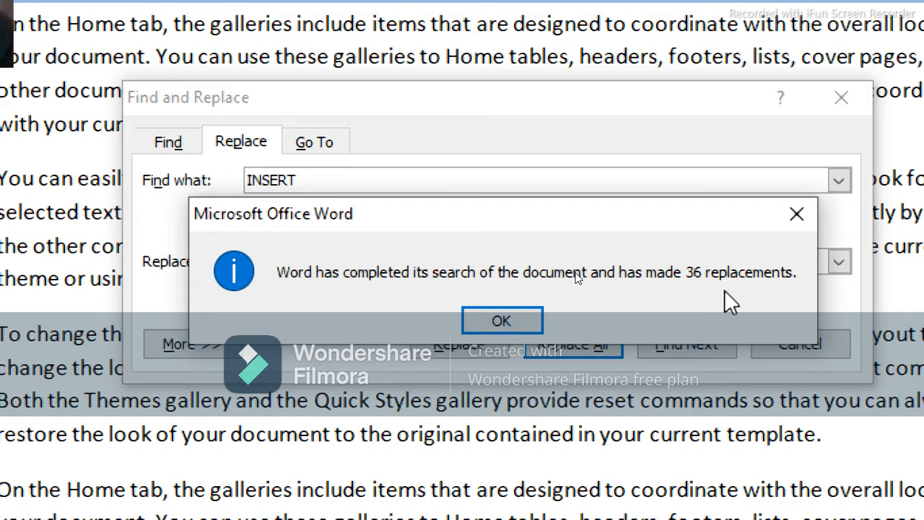
click(509, 322)
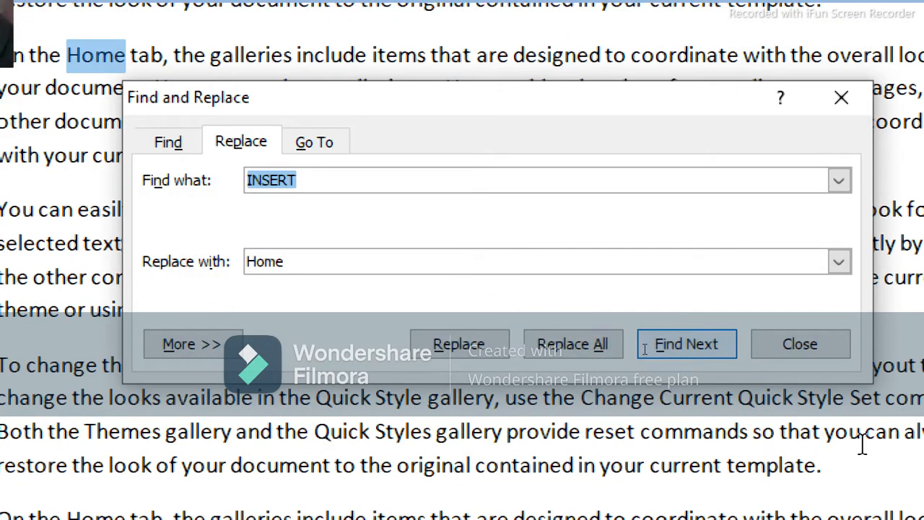
click(831, 348)
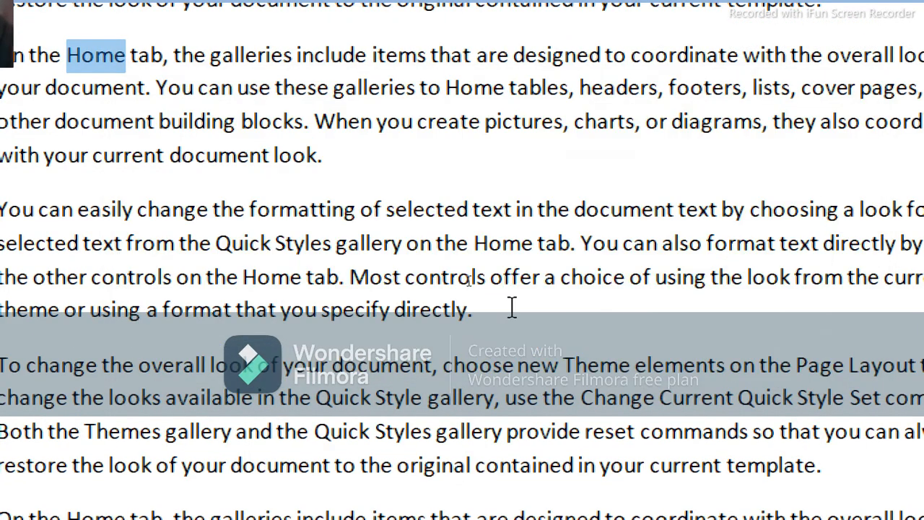
Search the whole document for the word insert, continuing from the beginning, and close the dialog
scroll(604, 289, up, 10)
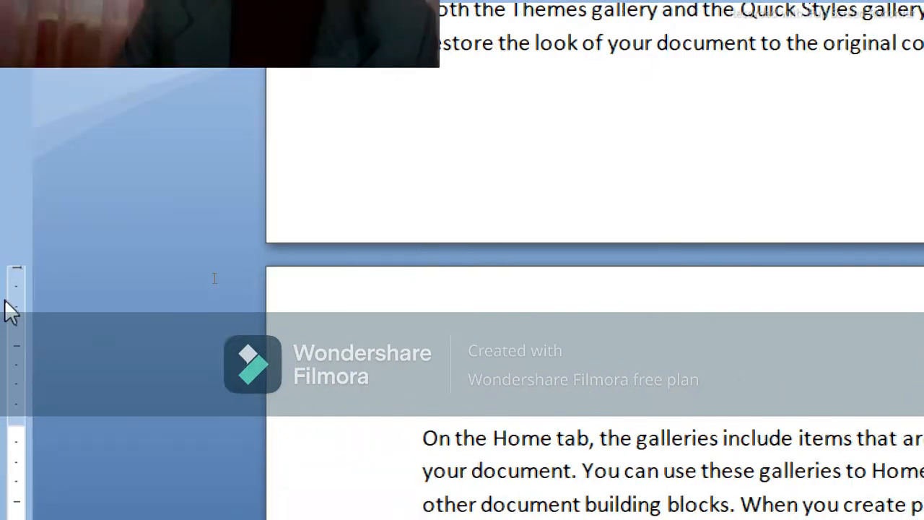
scroll(409, 281, up, 10)
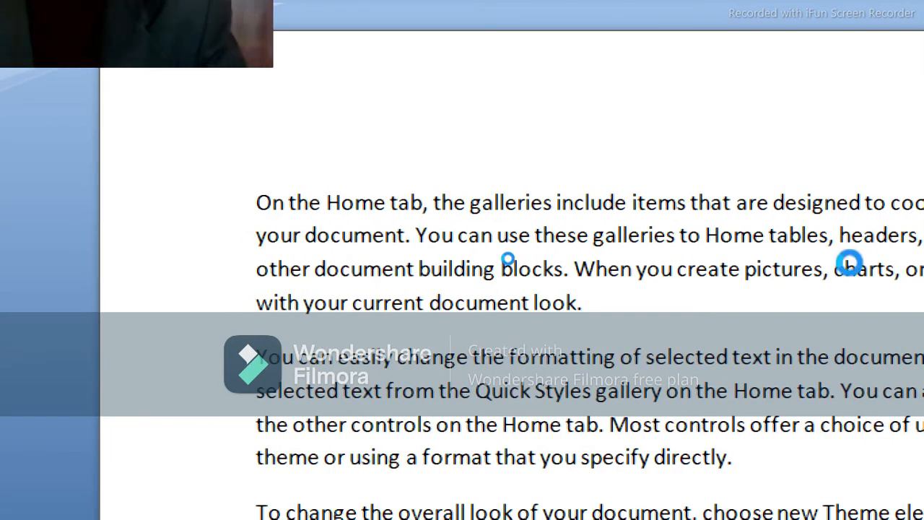
key(ctrl+f)
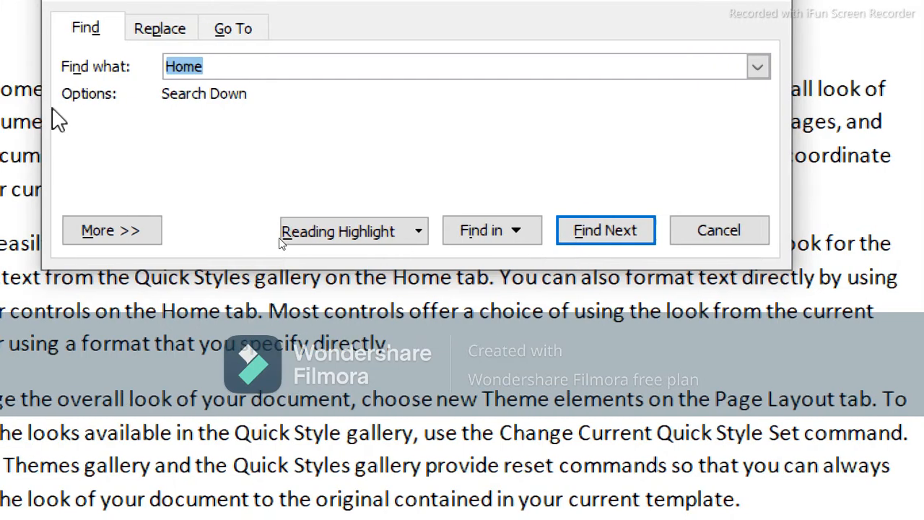
text(insert)
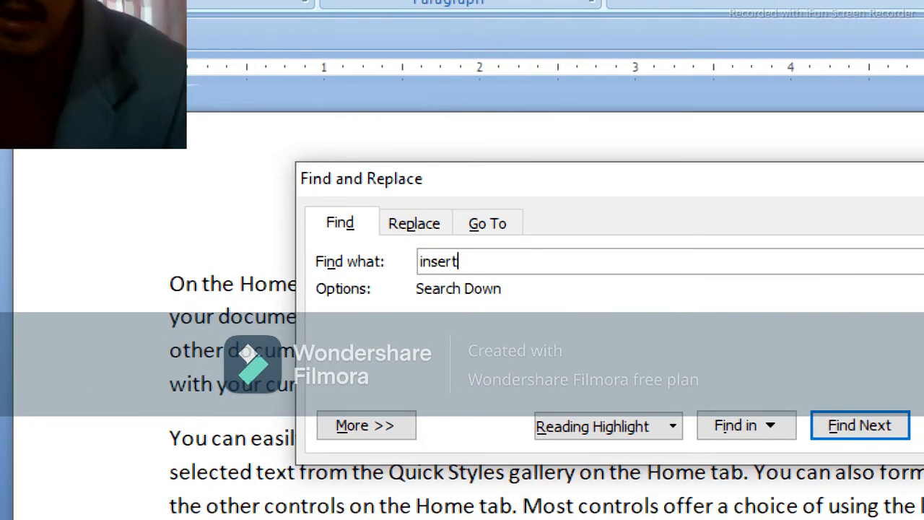
key(Return)
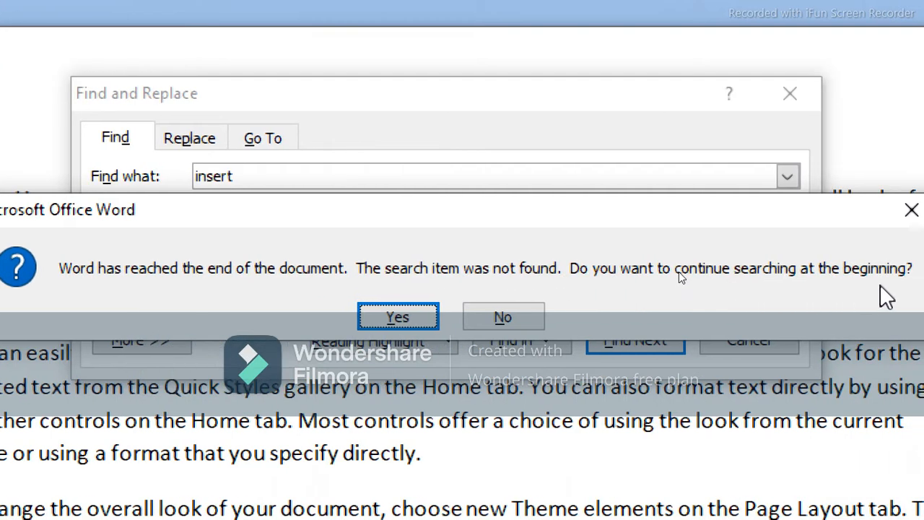
click(397, 317)
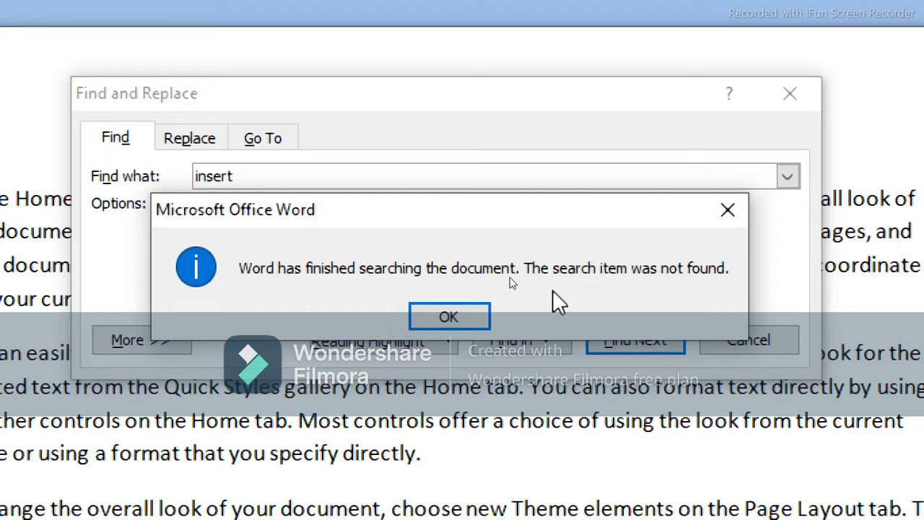
click(462, 318)
click(795, 340)
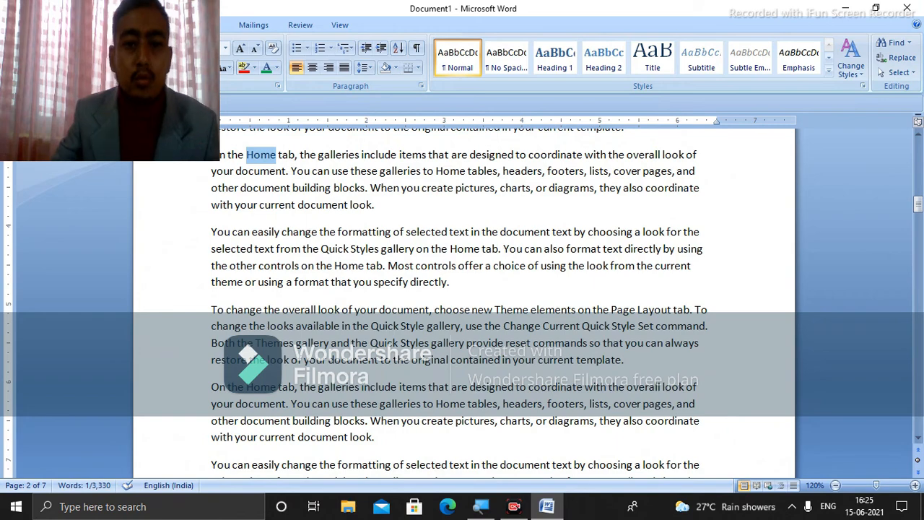
Locate the word charts in the first paragraph of page 2 and enter charts as the search term
scroll(682, 189, up, 4)
scroll(462, 304, up, 3)
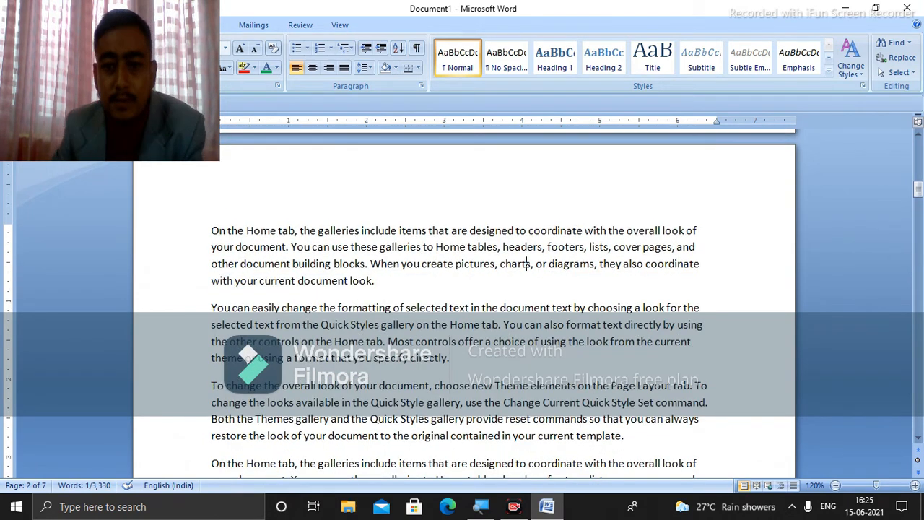
double_click(515, 266)
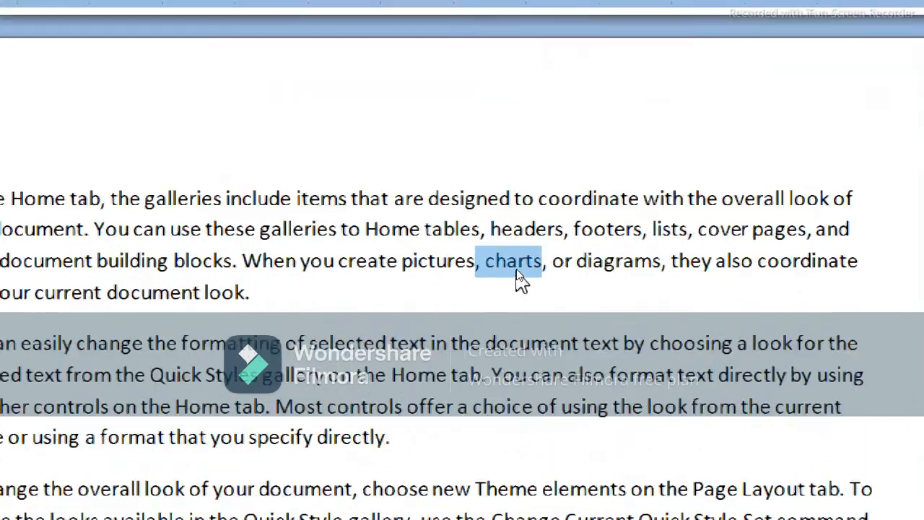
click(524, 276)
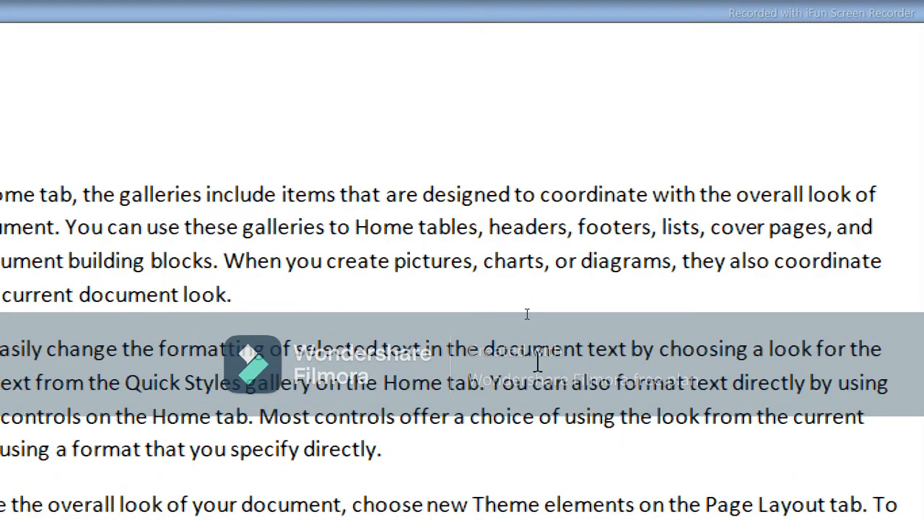
key(ctrl+f)
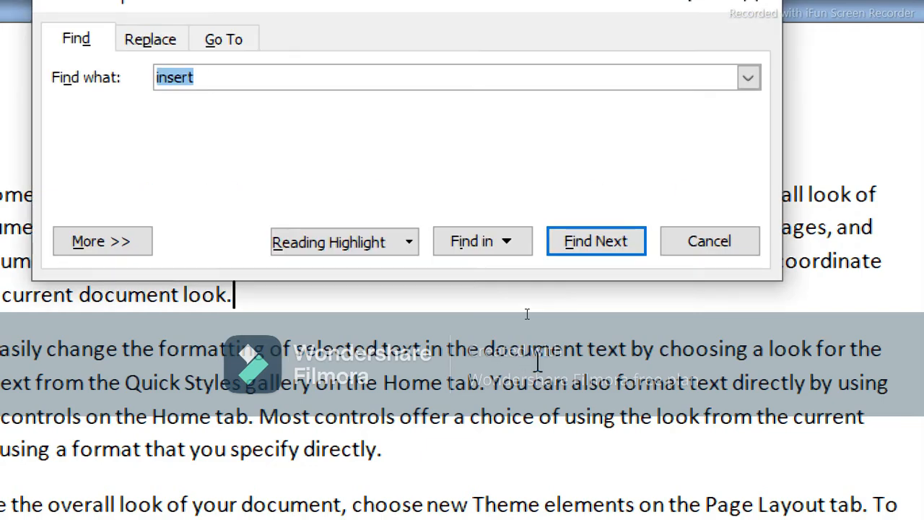
text(char)
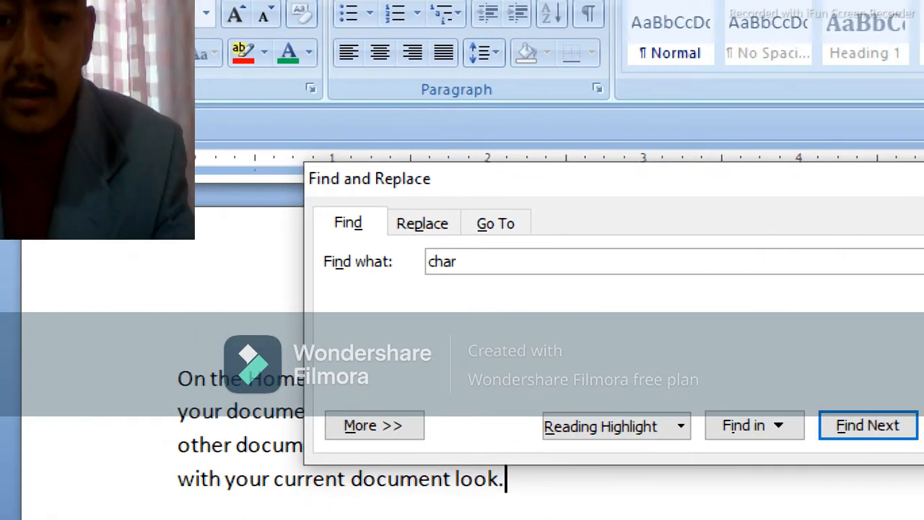
text(ts)
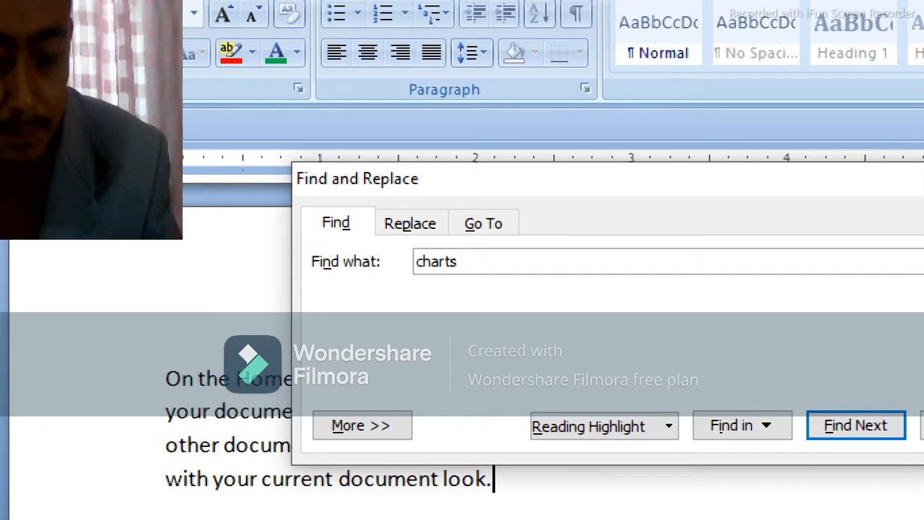
Replace all occurrences of charts with clip art throughout the document and close the Find and Replace dialog
key(ctrl+h)
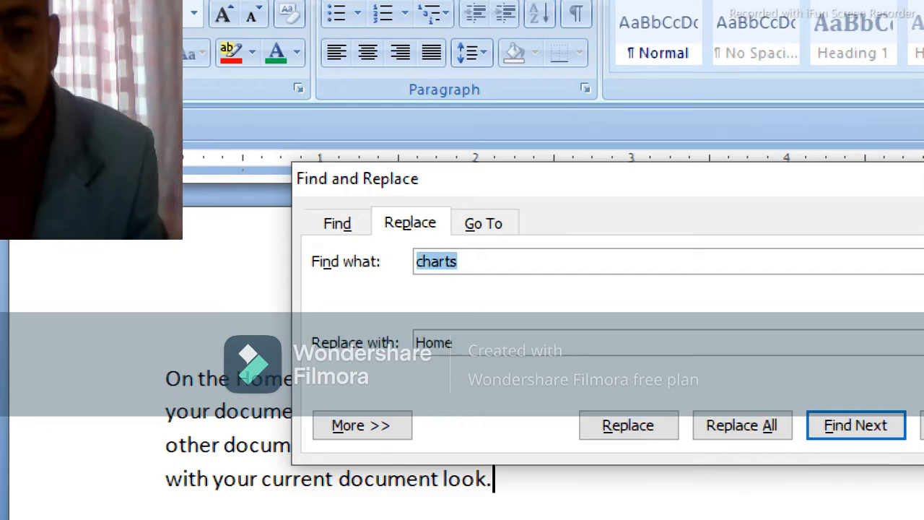
key(Tab)
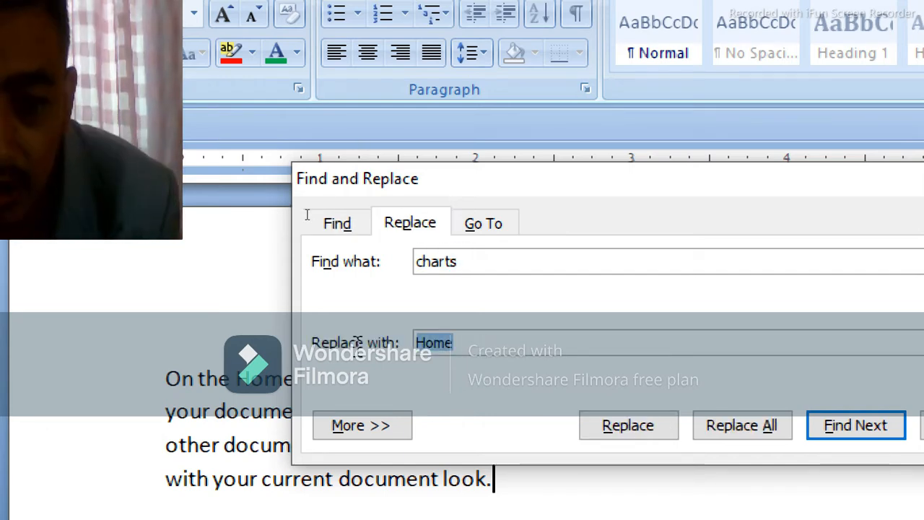
text(cli)
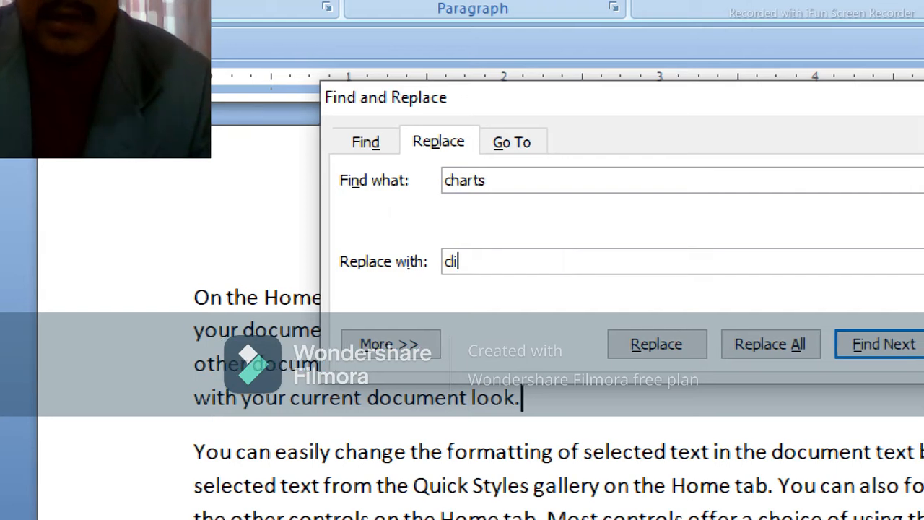
text(p)
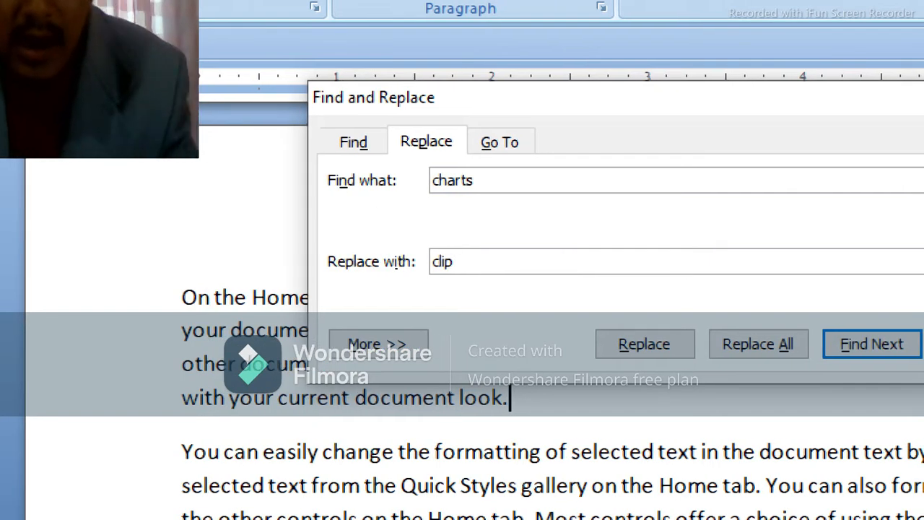
text( art)
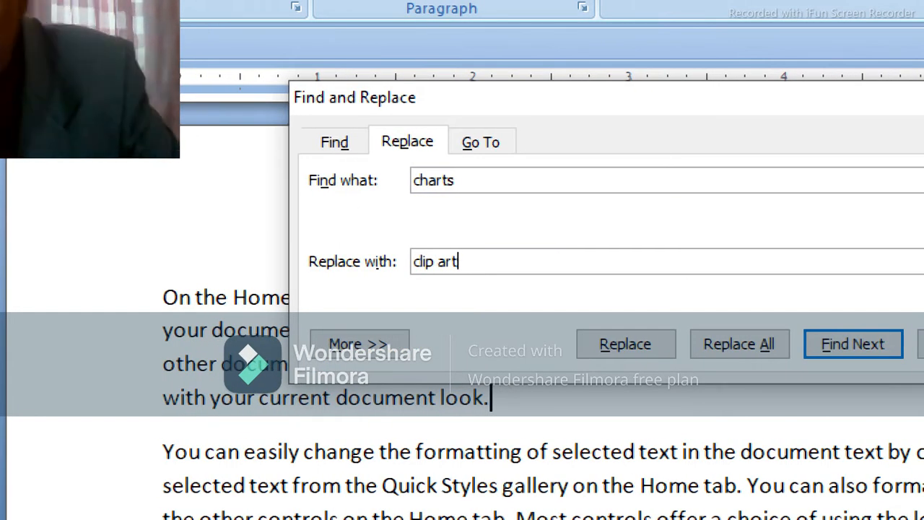
click(753, 354)
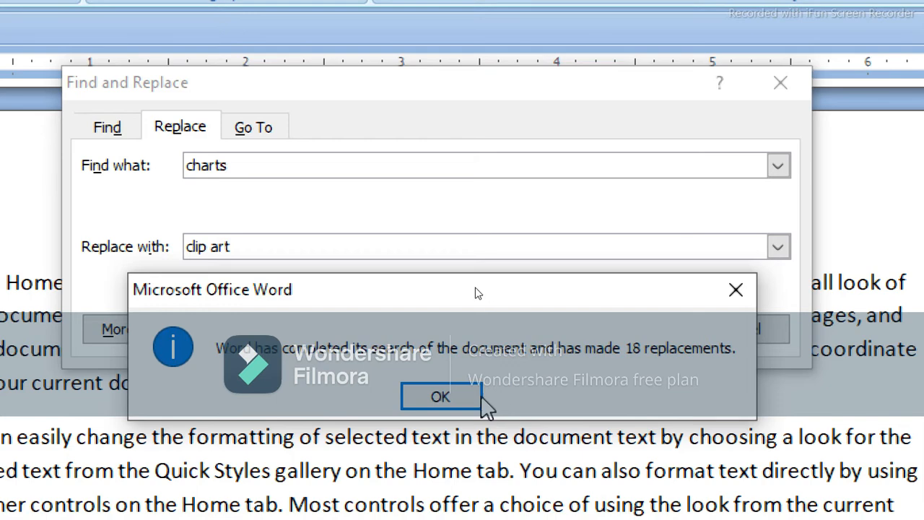
click(478, 416)
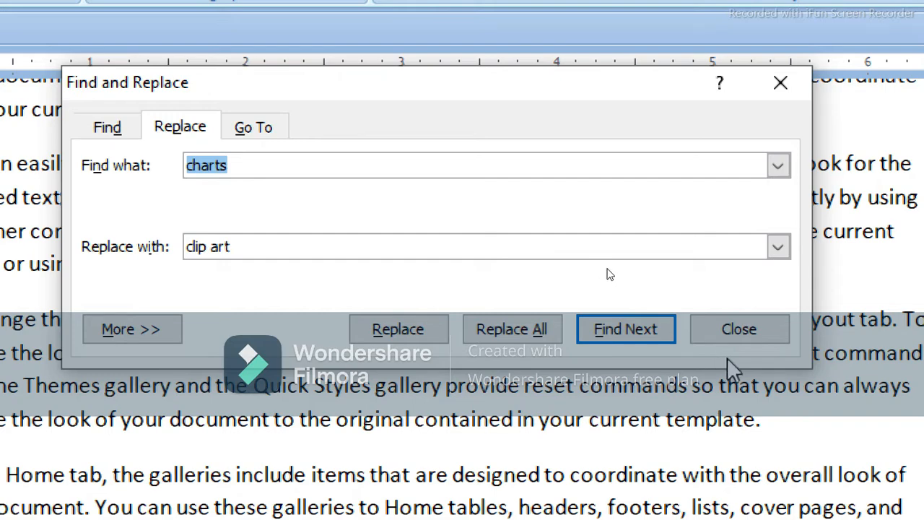
click(739, 336)
Check the replaced words clip art in the first paragraph of page 2 and search the document for chart
scroll(613, 257, up, 2)
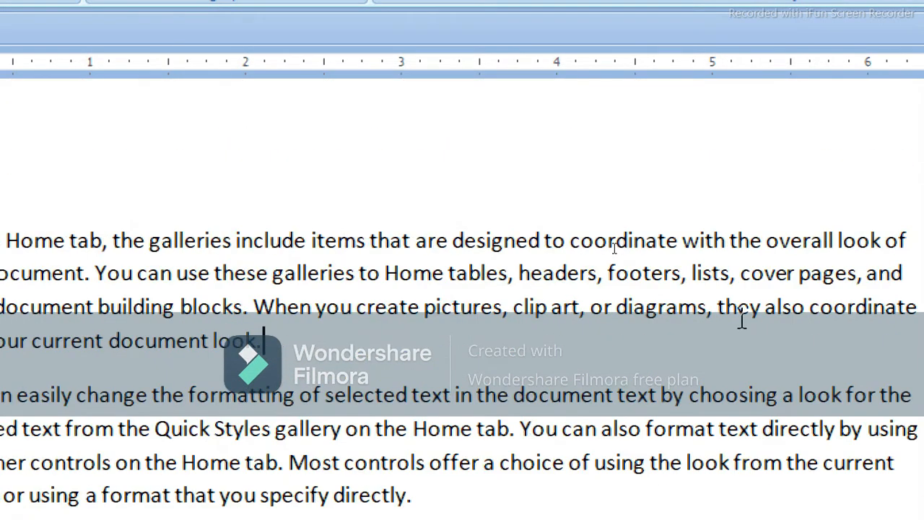
drag(514, 309, 599, 308)
click(608, 324)
key(ctrl+f)
text(char)
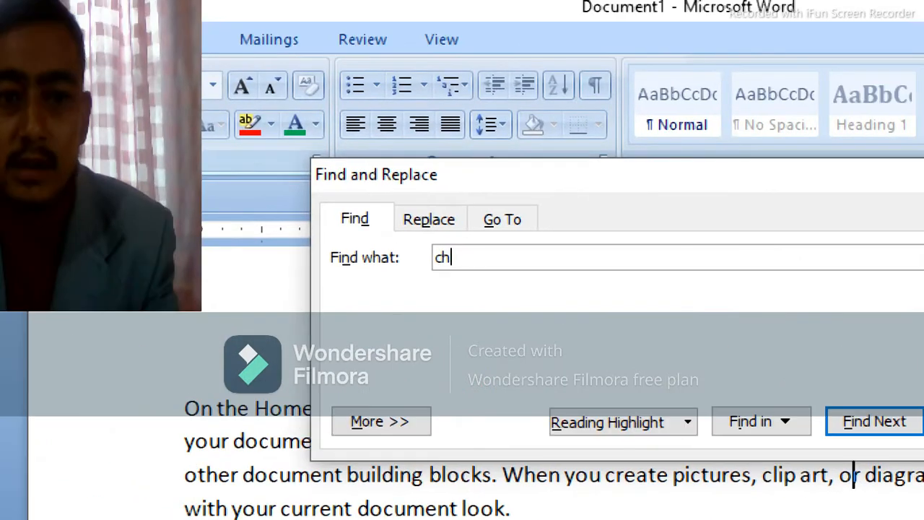
text(t)
key(Return)
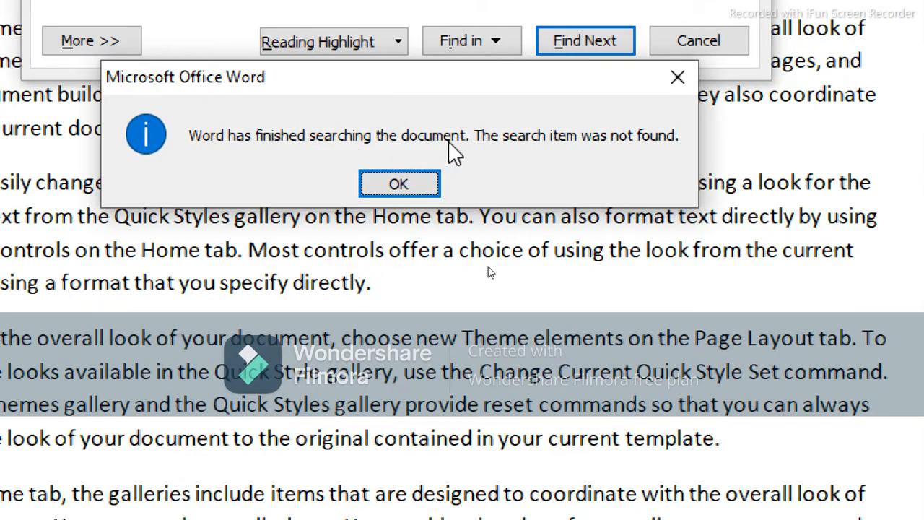
End the search for chart and close the Find and Replace dialog
click(394, 183)
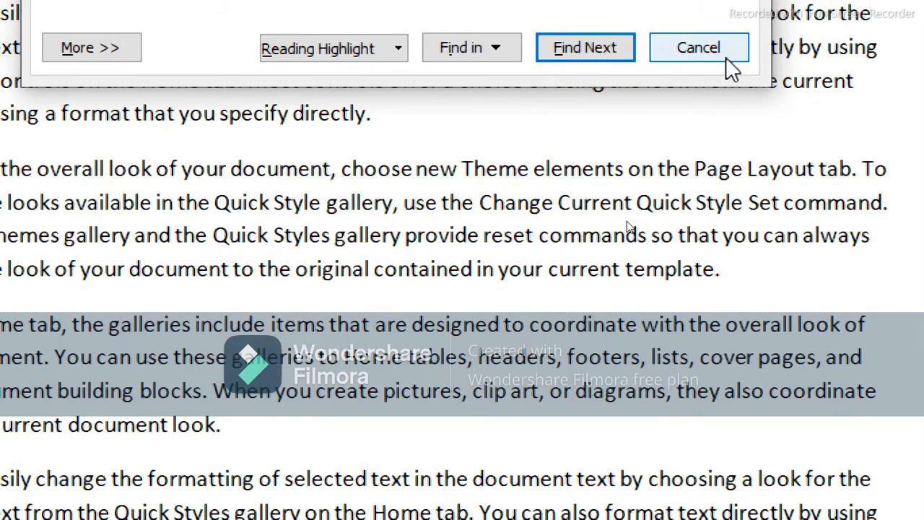
click(716, 54)
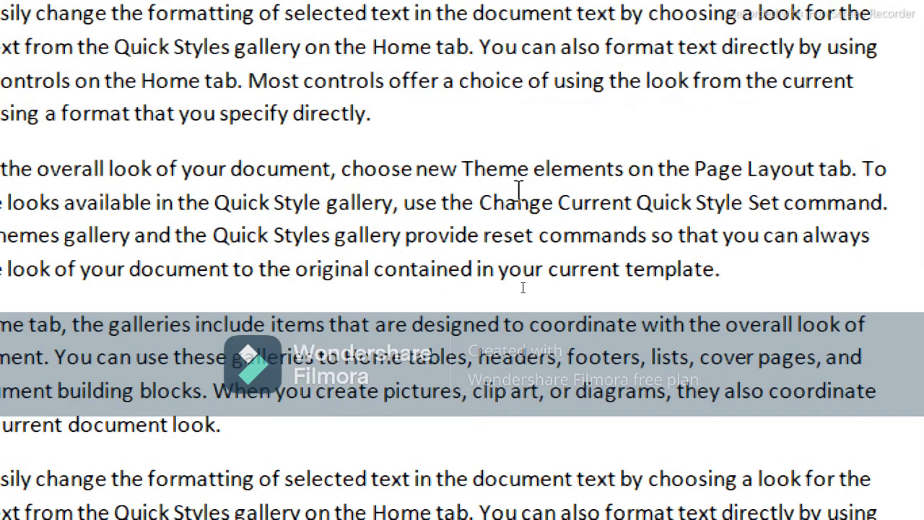
scroll(518, 190, up, 3)
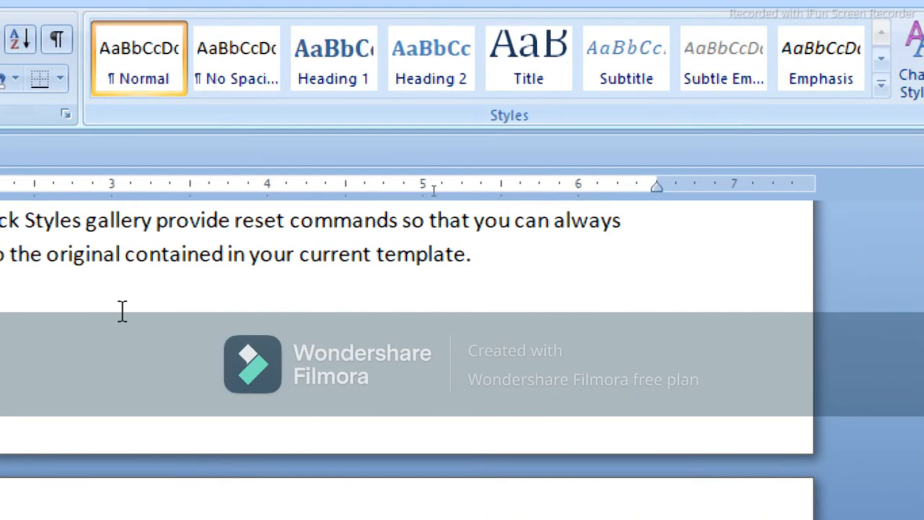
Place the cursor in the last line of page 1, use Go To to jump to line 10, and close the dialog
click(311, 254)
key(ctrl+g)
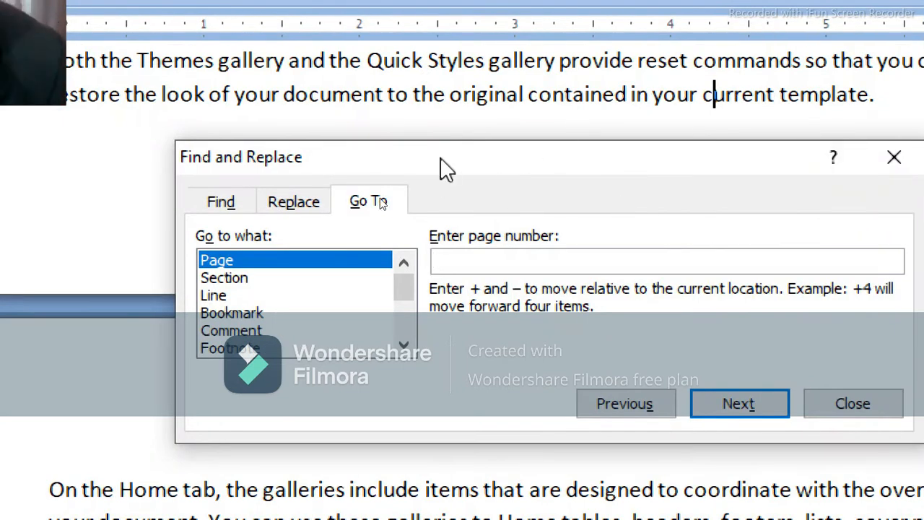
key(Escape)
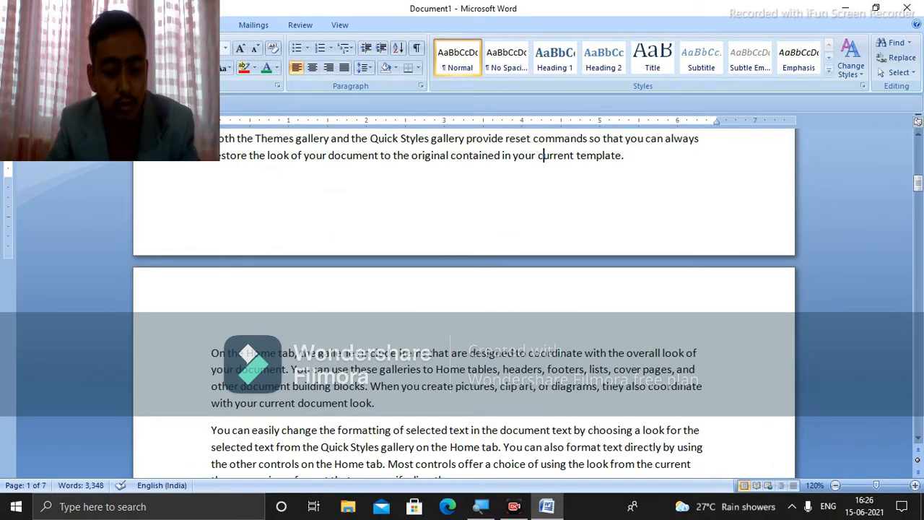
key(ctrl+g)
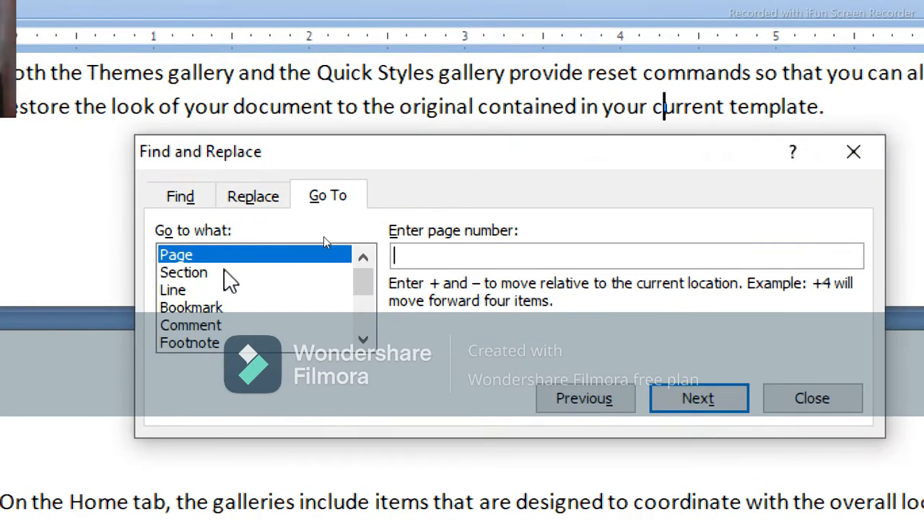
click(186, 291)
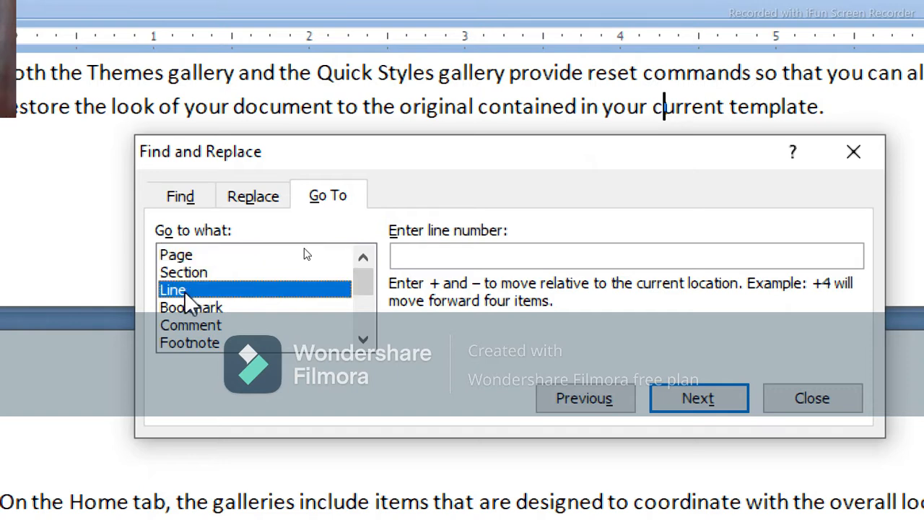
click(437, 254)
text(1)
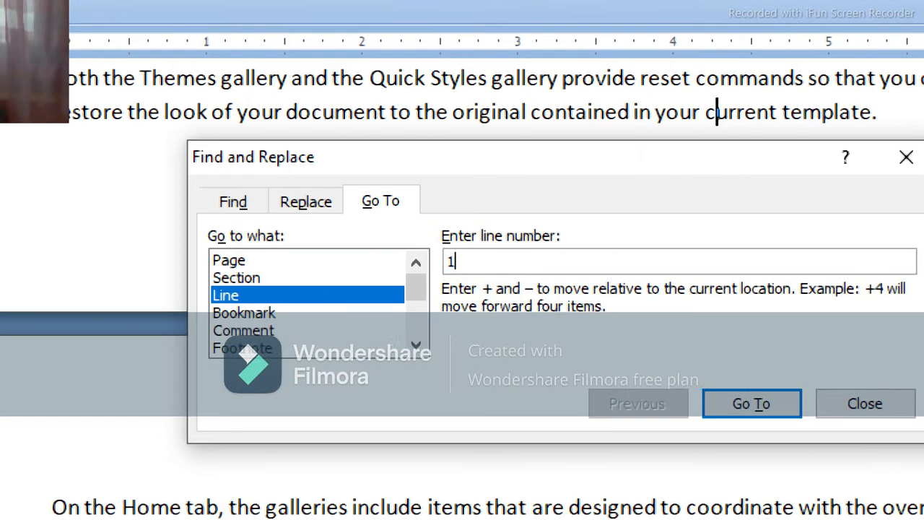
text(0)
key(Return)
click(825, 402)
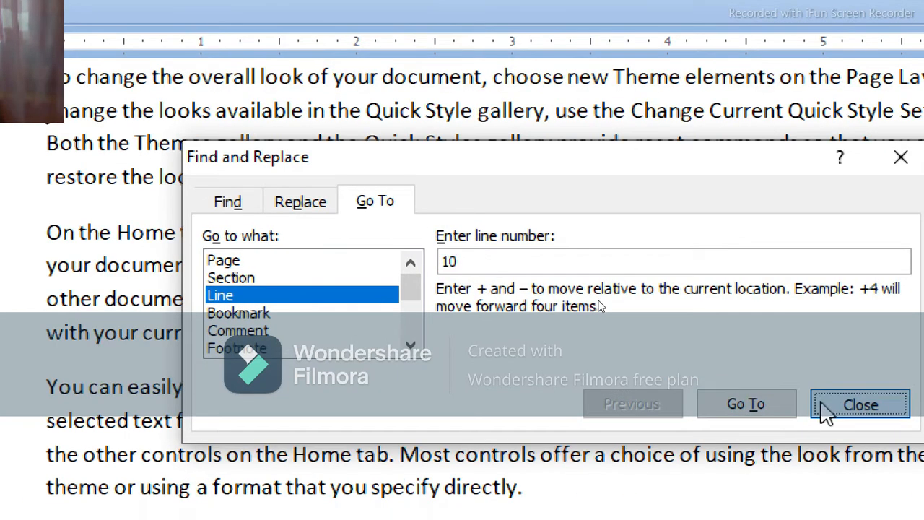
Use Go To to jump to page 4 of the document and close the dialog
scroll(506, 293, up, 3)
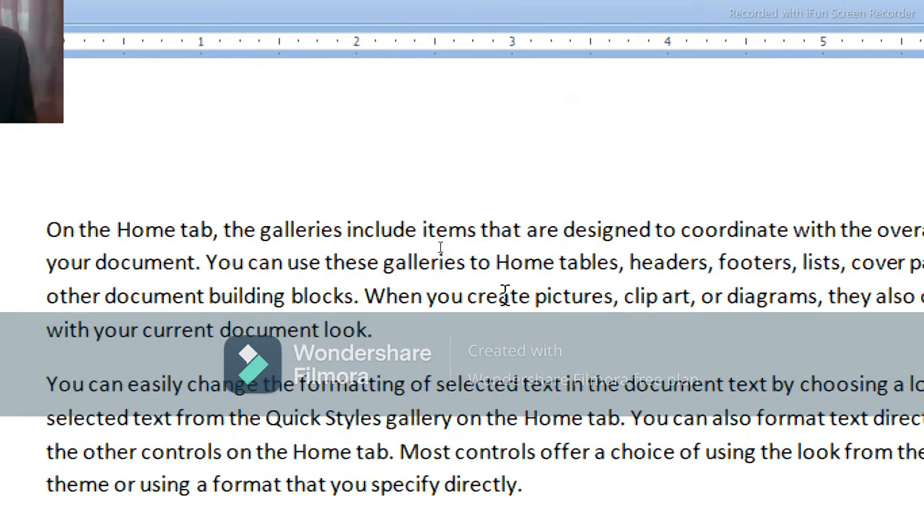
key(ctrl+g)
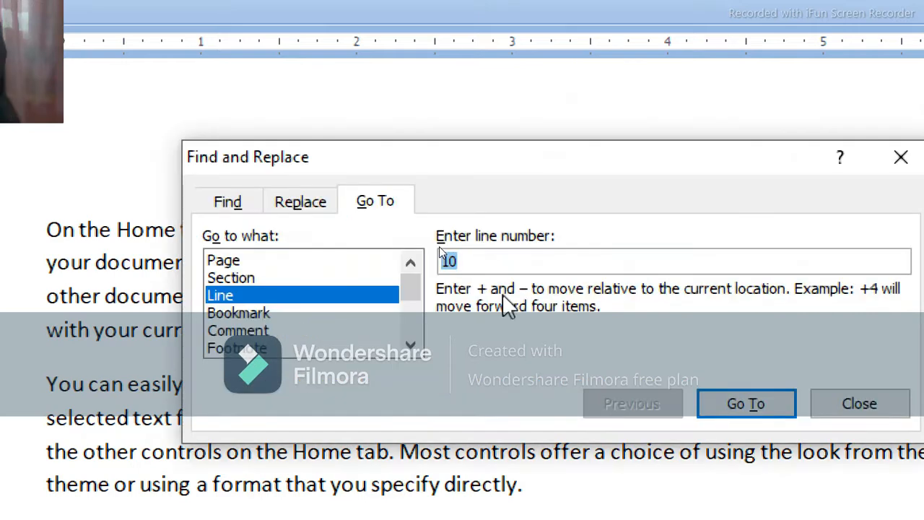
click(256, 260)
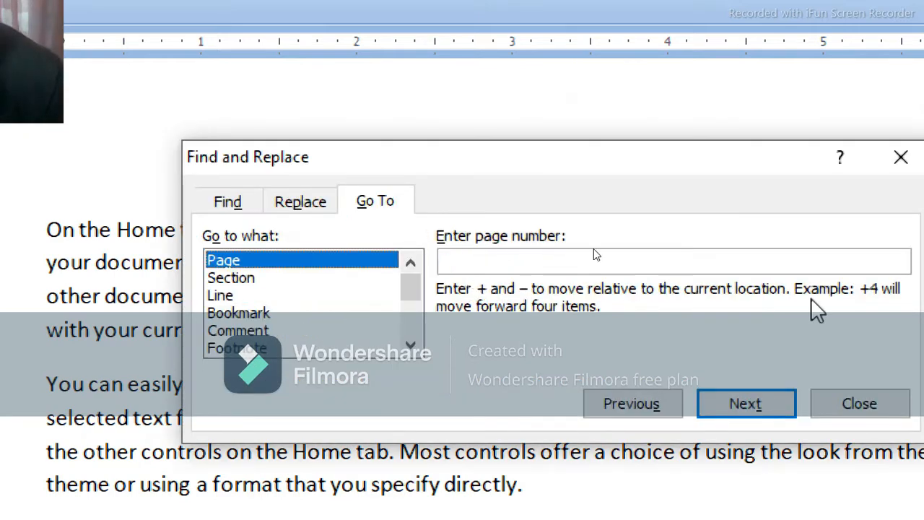
click(648, 263)
text(4)
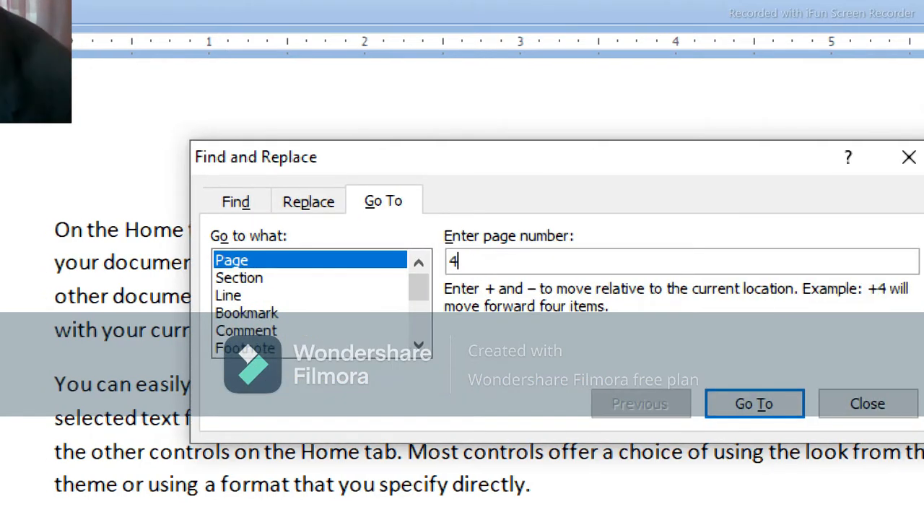
key(Return)
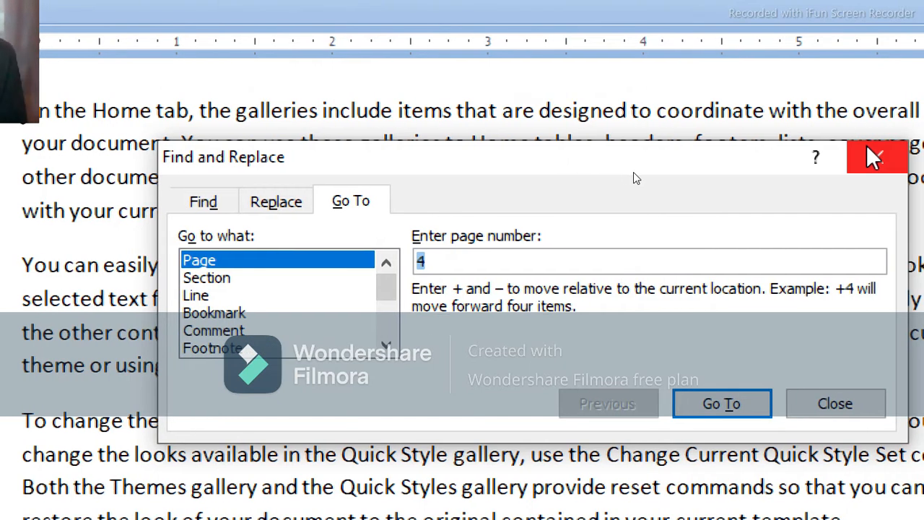
key(Escape)
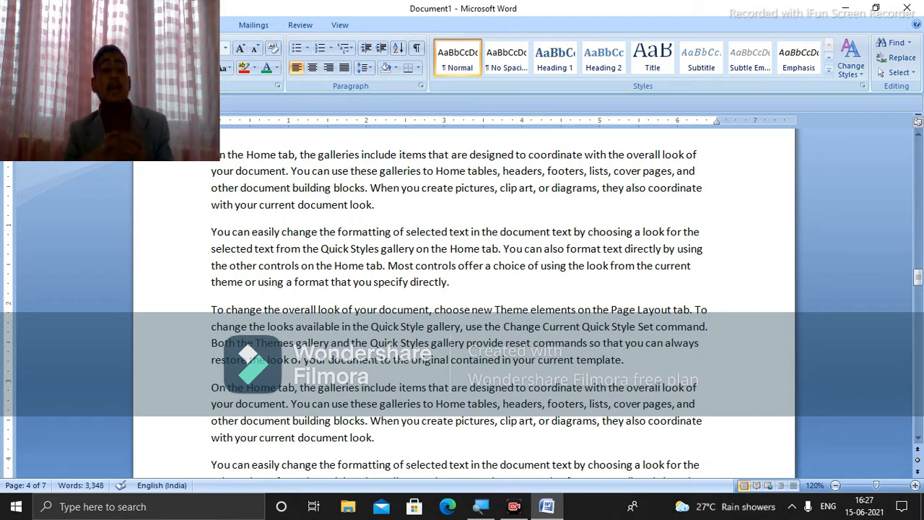
key(ctrl+f)
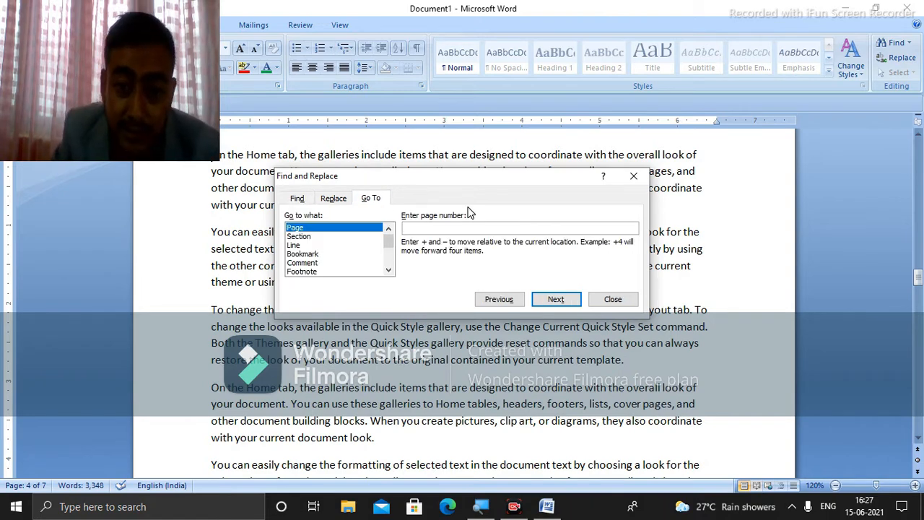
text(85)
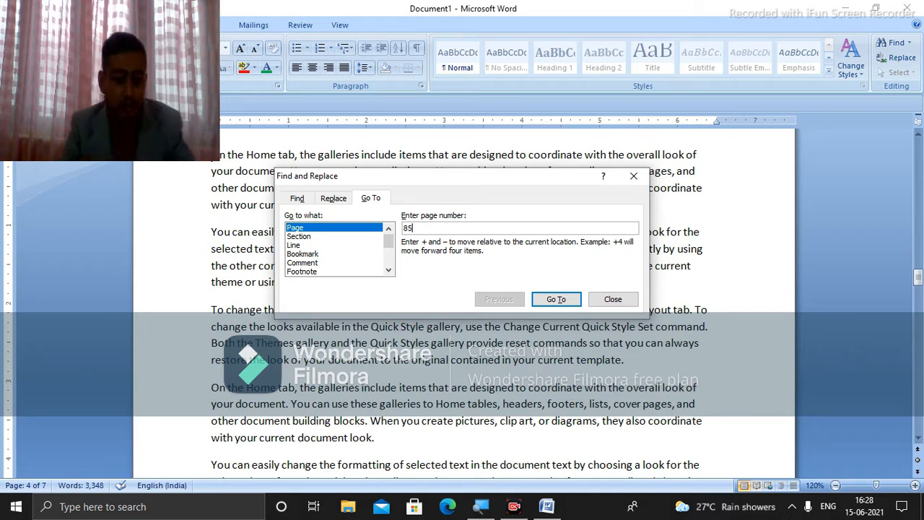
key(Escape)
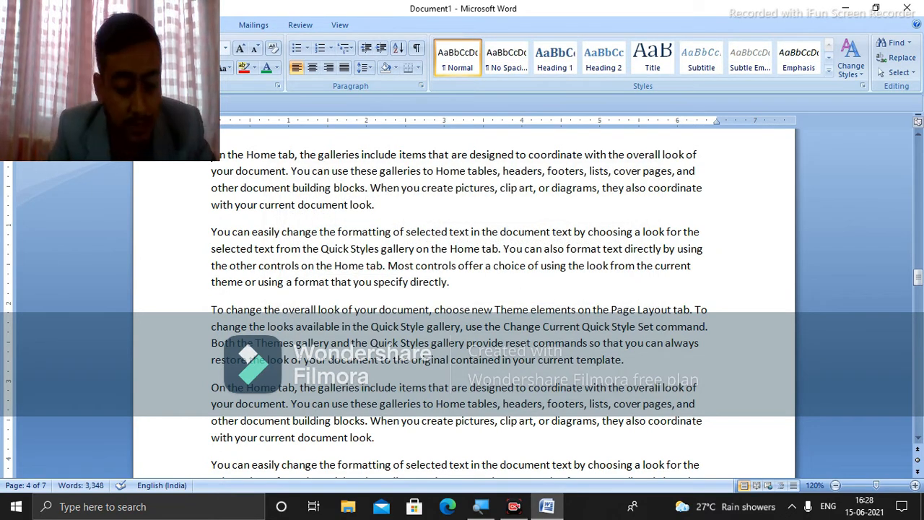
Delete the document's entire text and look at the available Select options
key(ctrl+a)
key(Delete)
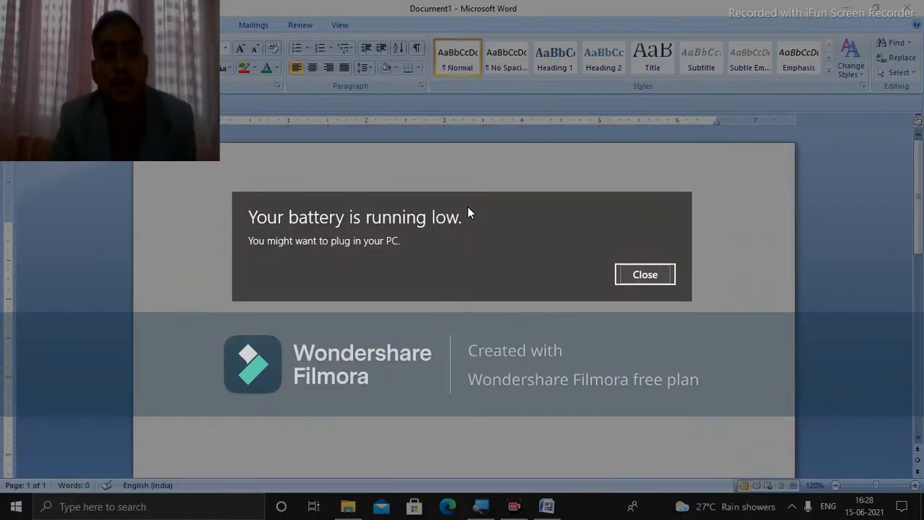
click(626, 283)
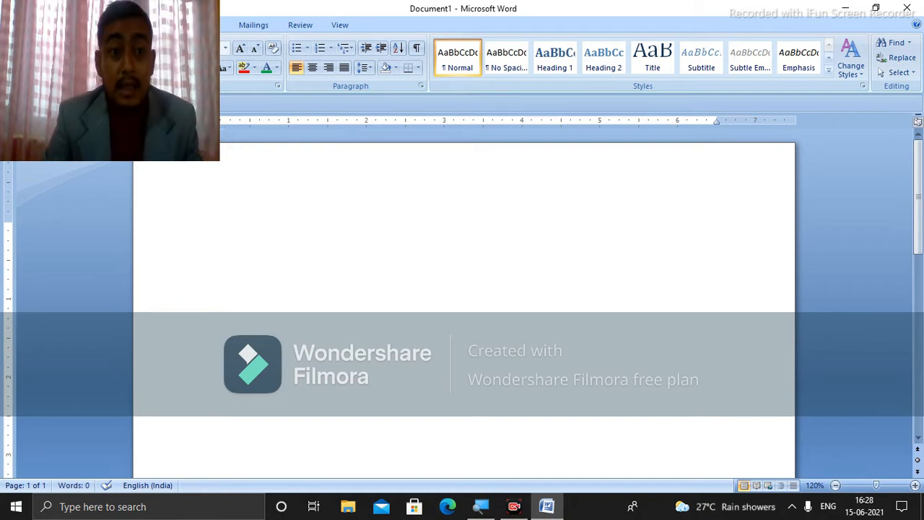
click(910, 73)
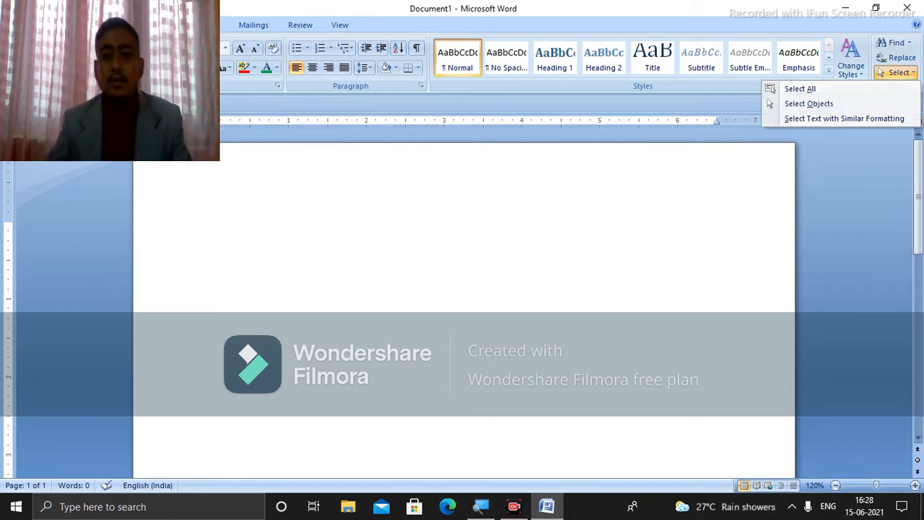
click(614, 188)
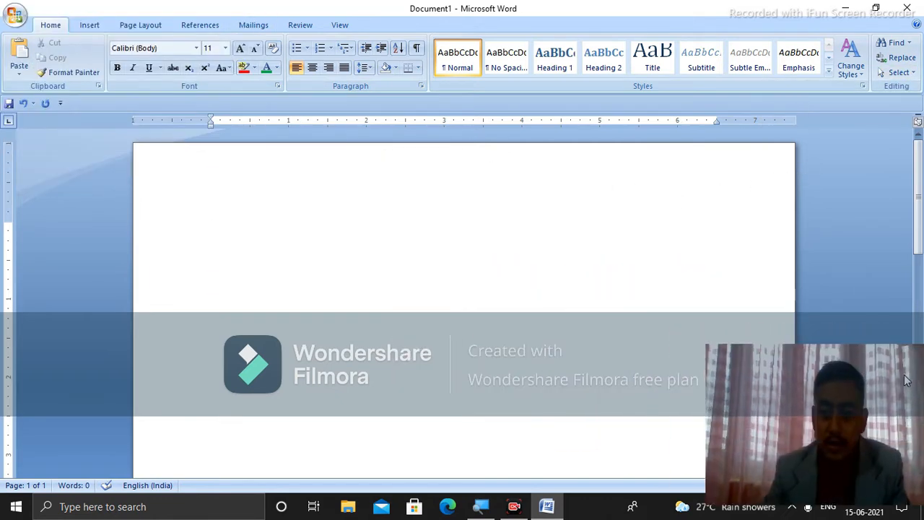
Draw a circle near the page's upper middle and a down arrow about 0.82" high and 0.72" wide to its lower right
click(89, 26)
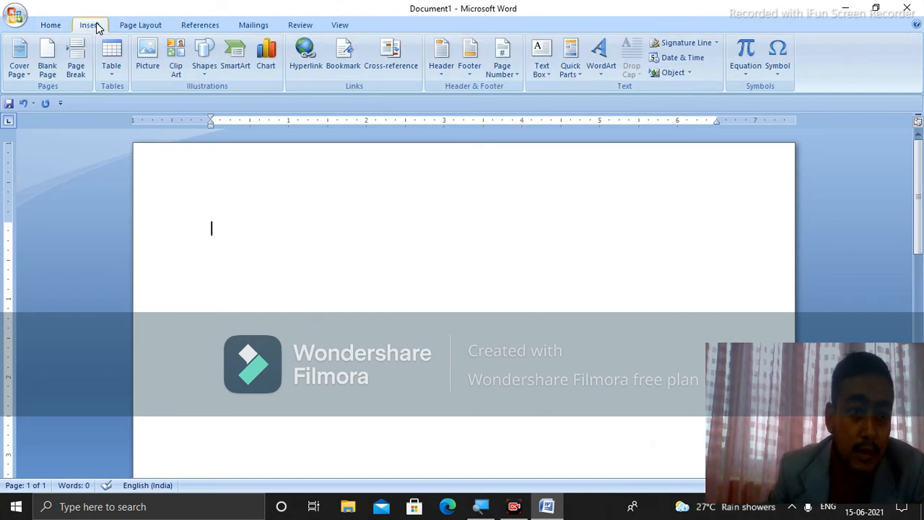
click(204, 72)
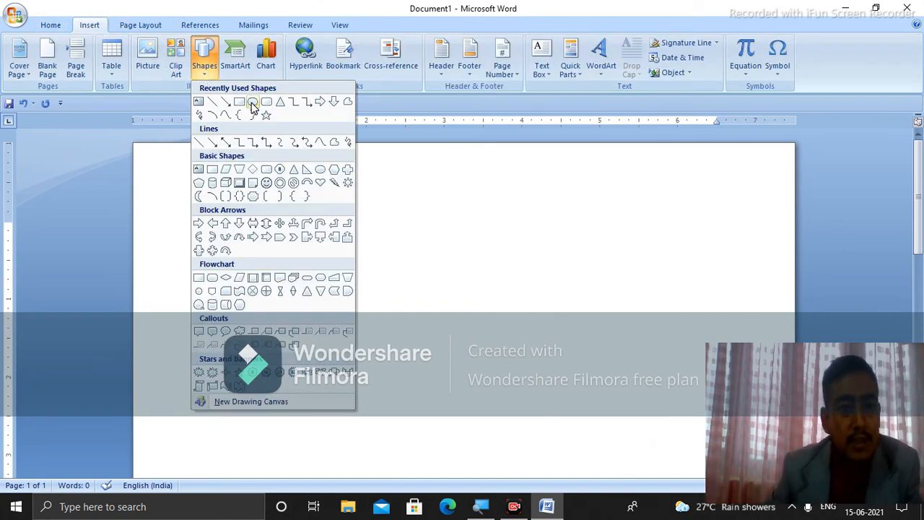
click(281, 169)
drag(338, 223, 394, 279)
click(66, 57)
drag(457, 295, 513, 358)
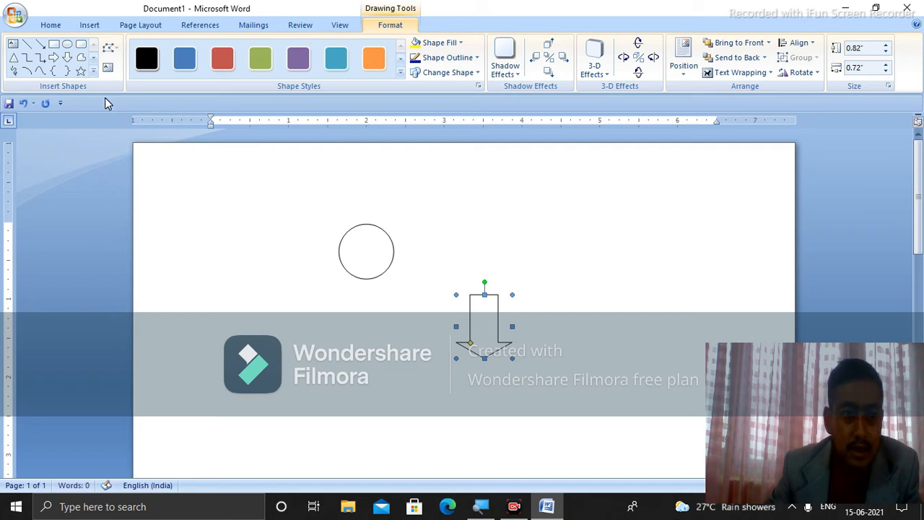
Draw a five-point star about 0.95" high and 1.1" wide below the circle and a triangle to the upper right of the arrow
click(81, 77)
drag(290, 319, 377, 394)
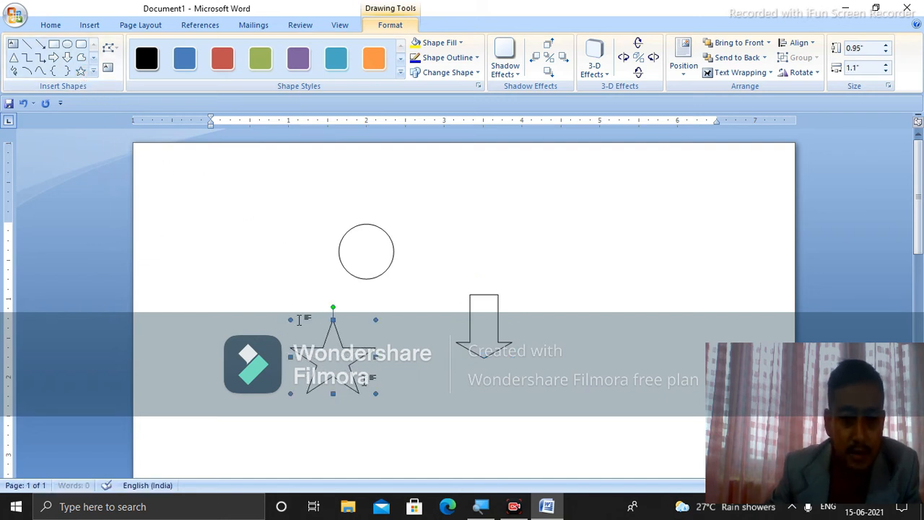
click(18, 59)
drag(542, 224, 617, 304)
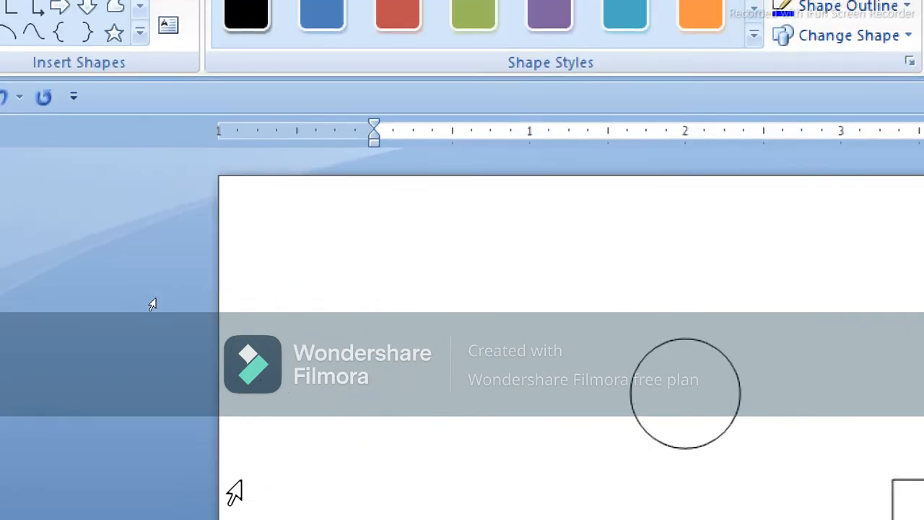
Select the circle, triangle, down arrow and star one at a time, and add the circle to the star's selection
click(659, 376)
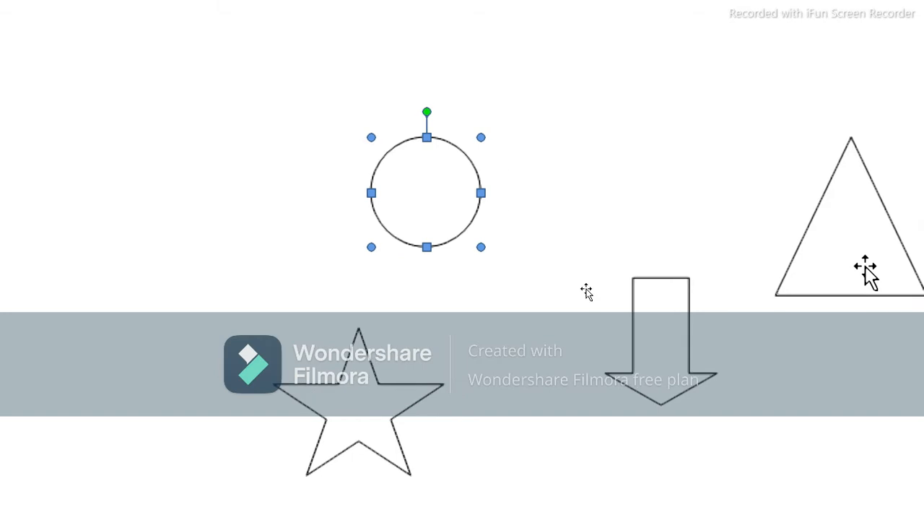
click(868, 273)
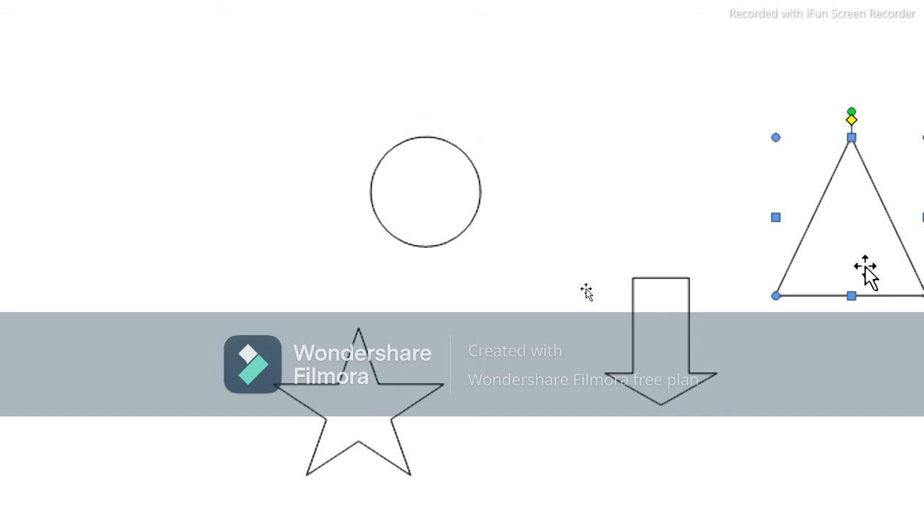
click(647, 371)
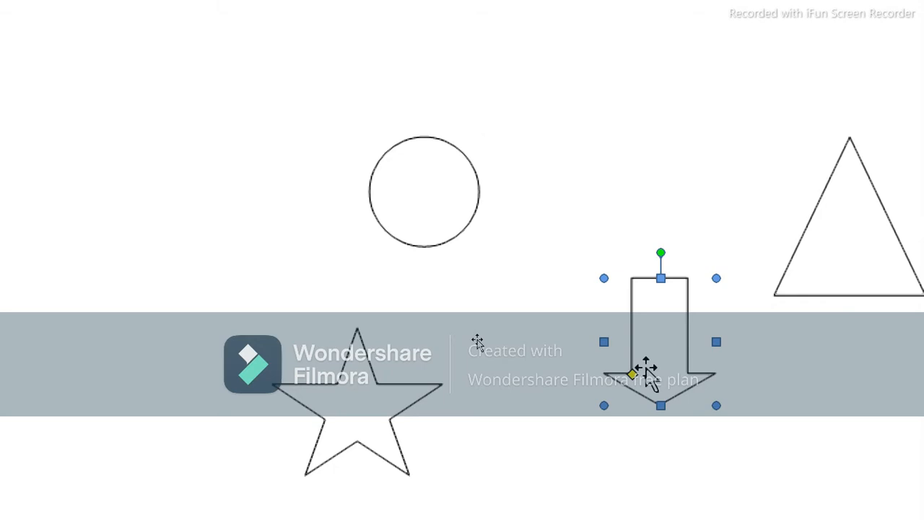
click(351, 421)
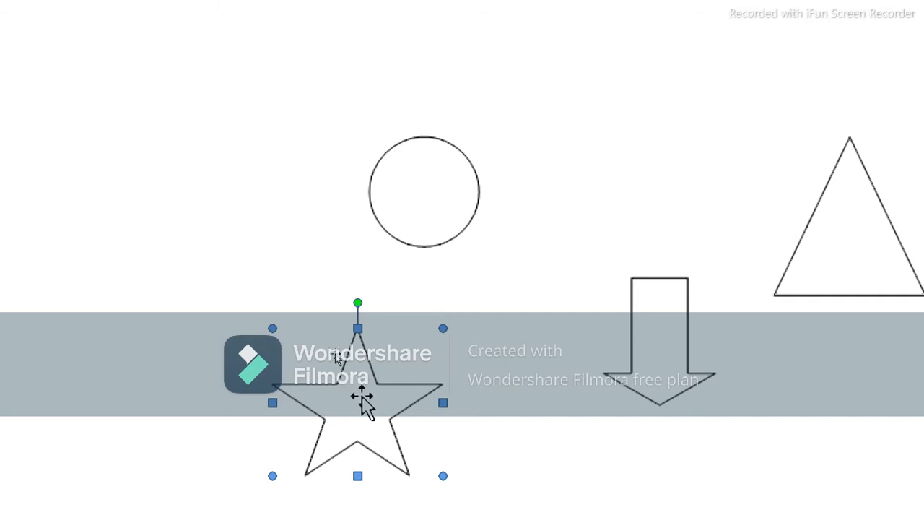
shift+click(430, 208)
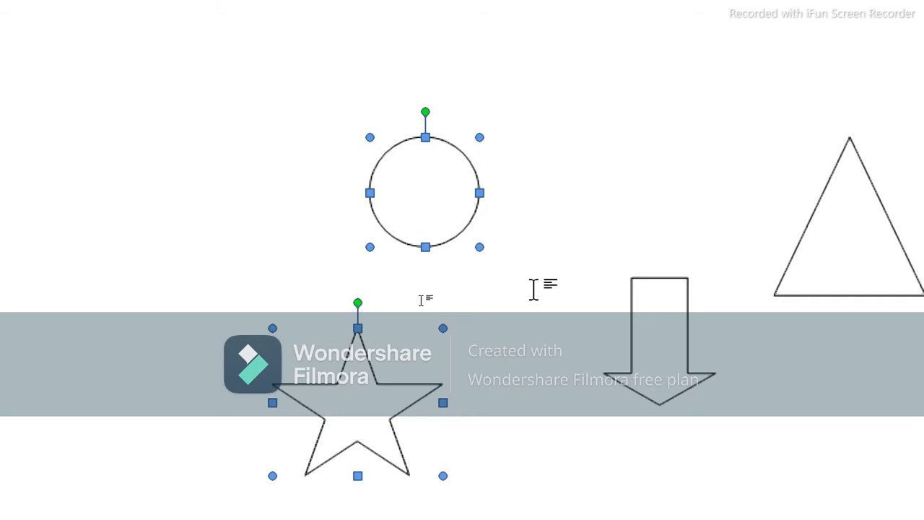
Select the down arrow, the star and the circle together
click(648, 354)
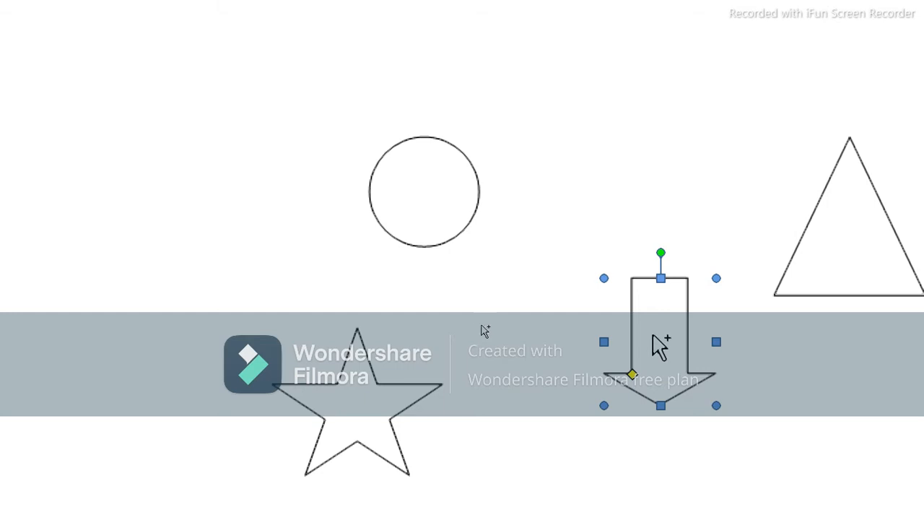
shift+click(356, 404)
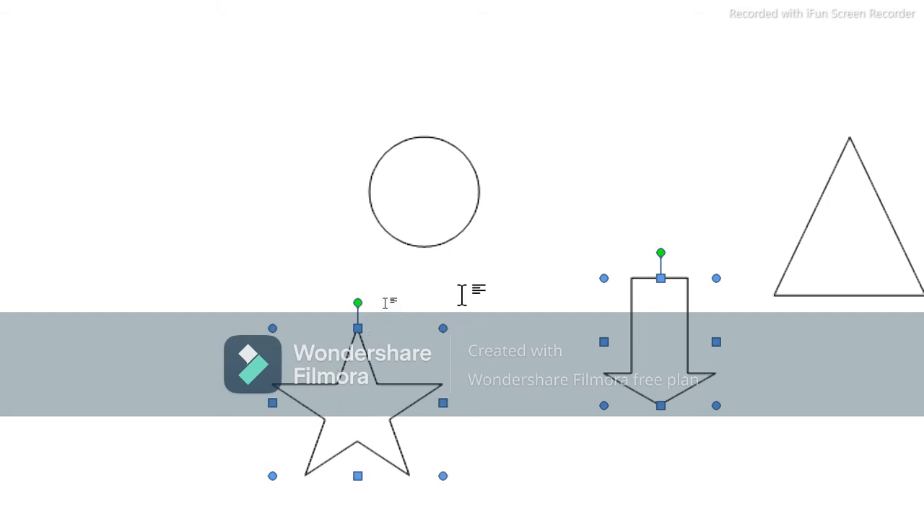
shift+click(437, 236)
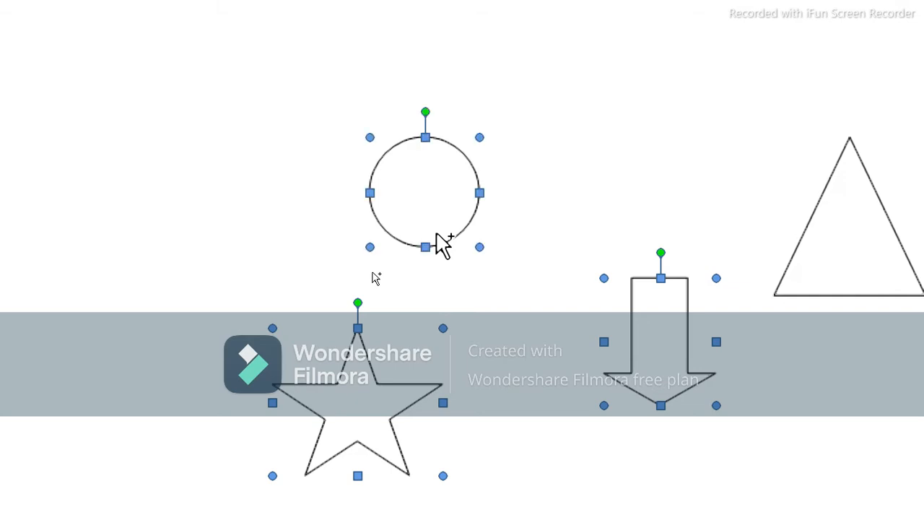
Add the triangle to the selected shapes, clear the selection, and select the star, circle, down arrow and triangle together once more
shift+click(842, 273)
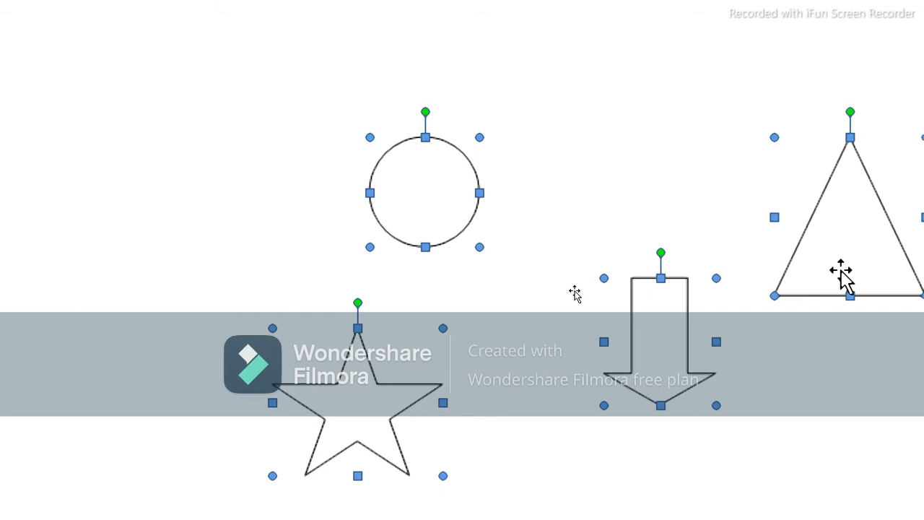
click(706, 126)
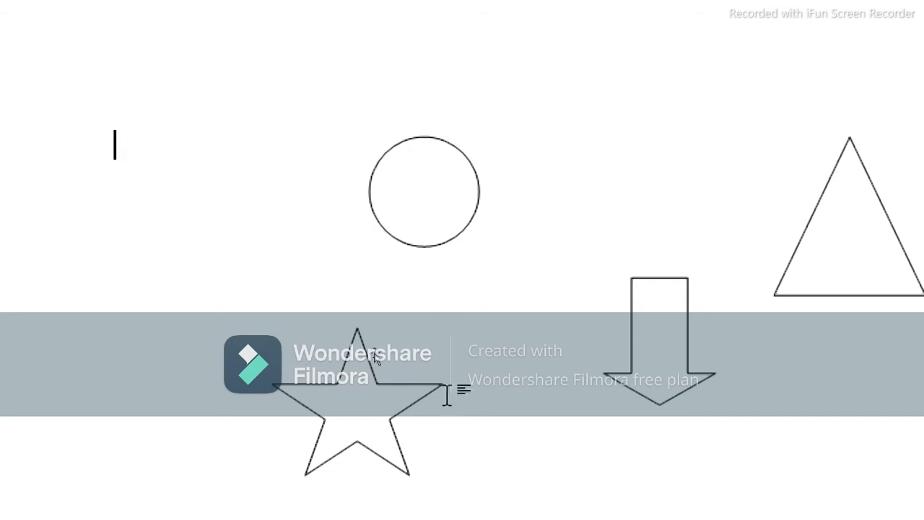
click(390, 384)
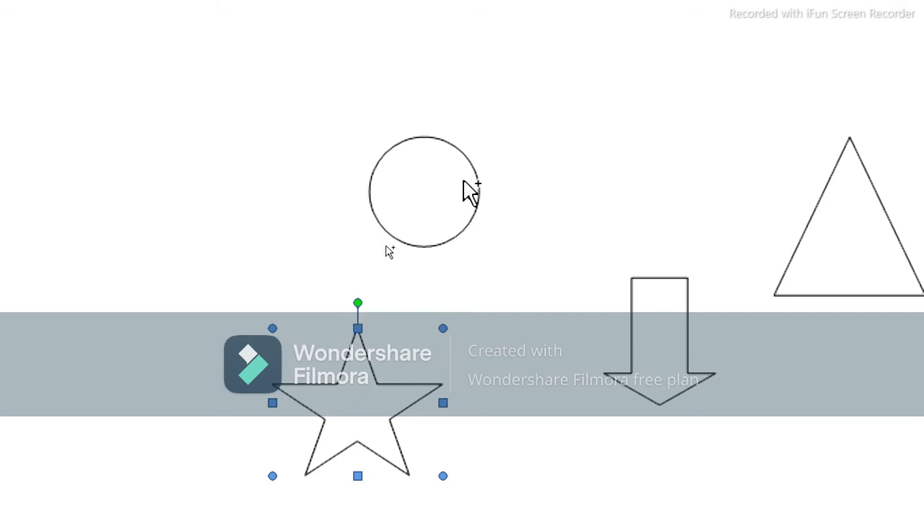
shift+click(462, 182)
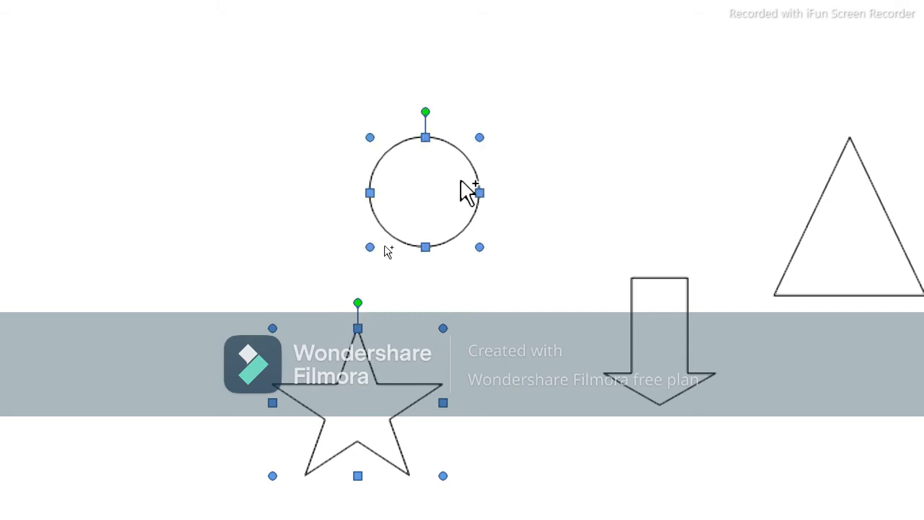
shift+click(653, 361)
shift+click(832, 290)
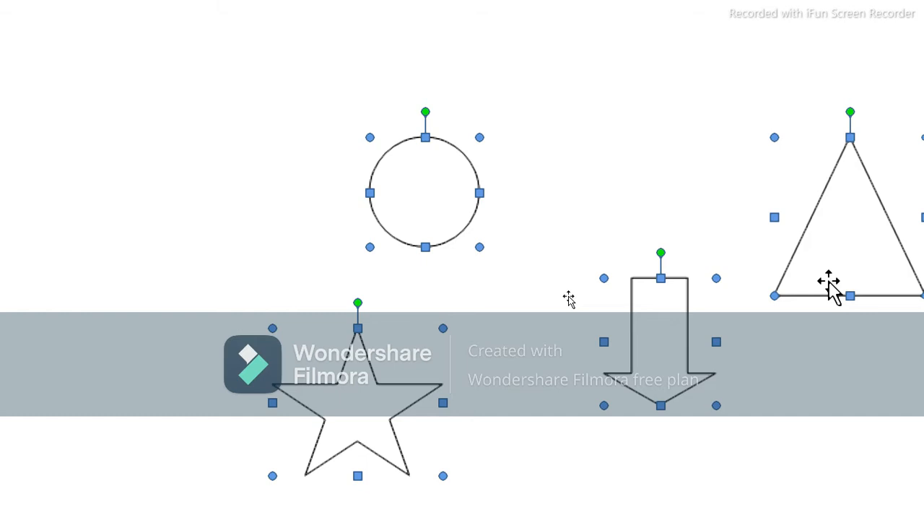
click(718, 191)
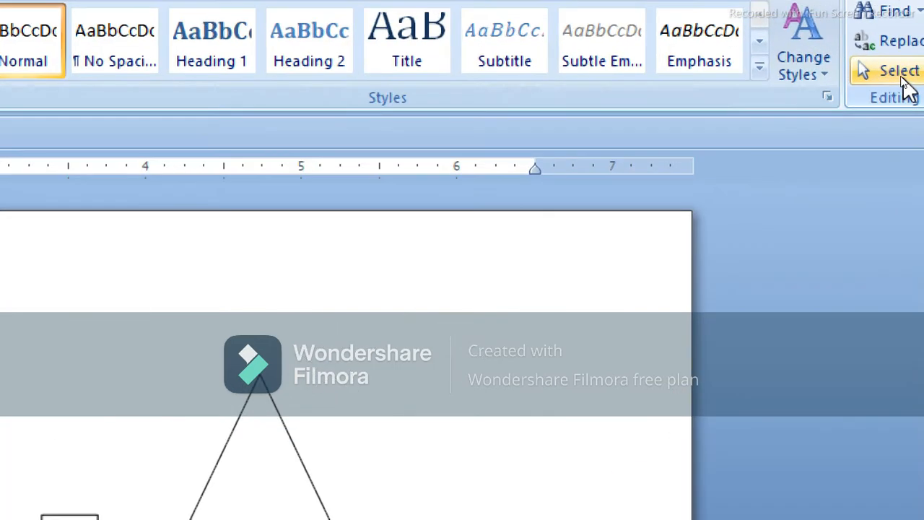
Use Select Objects to enclose the circle, star, down arrow and triangle in one selection area
click(891, 70)
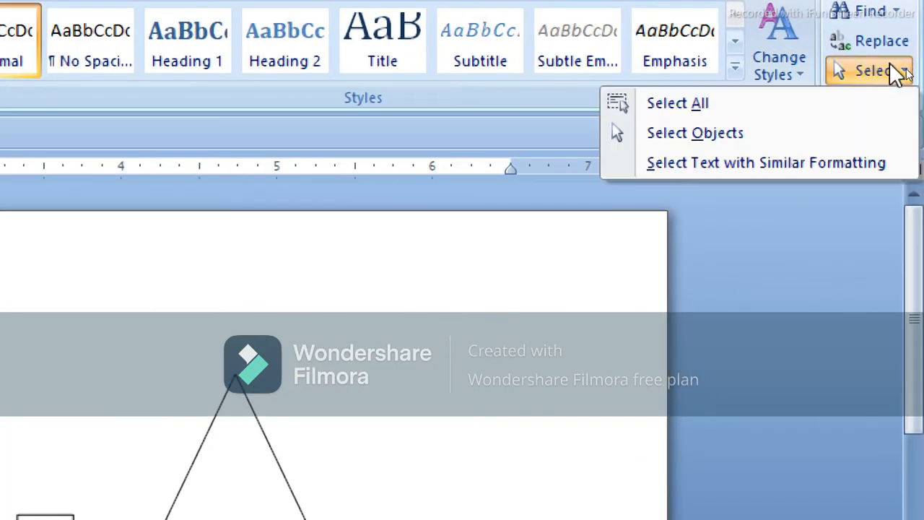
click(800, 130)
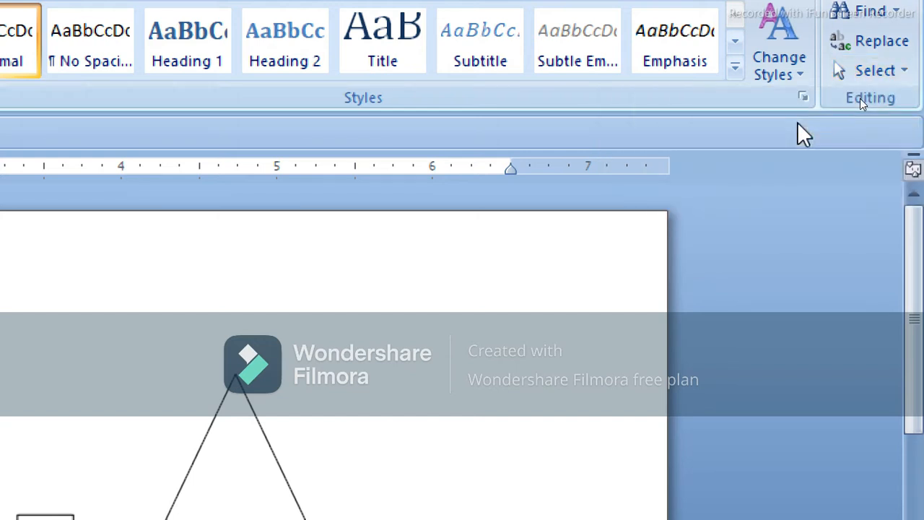
click(899, 72)
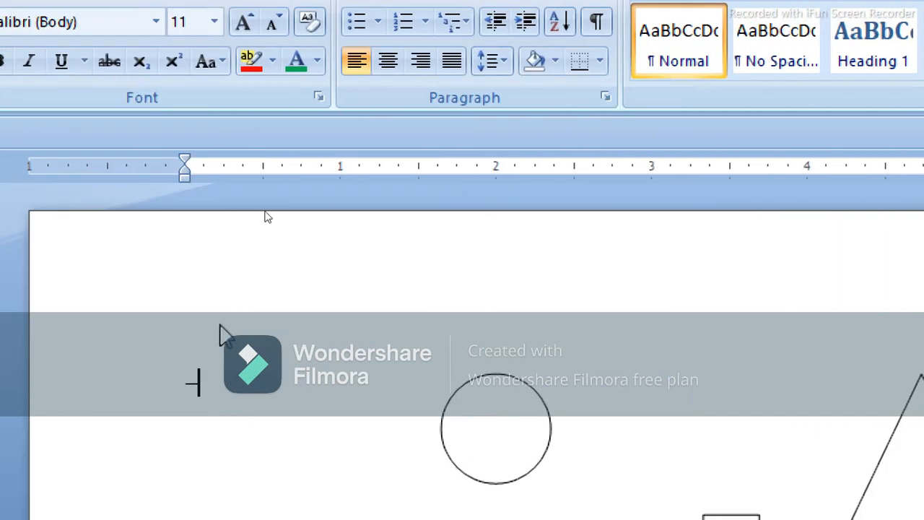
drag(314, 299, 901, 519)
mouse_move(873, 489)
mouse_down()
mouse_move(881, 491)
mouse_move(868, 495)
mouse_up()
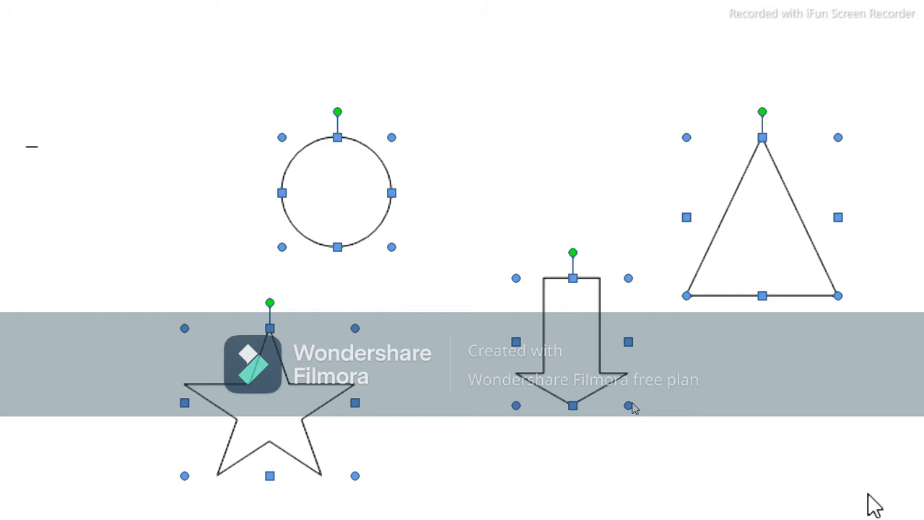
Group the four selected shapes and move the group up and slightly to the left
right_click(345, 193)
mouse_move(412, 312)
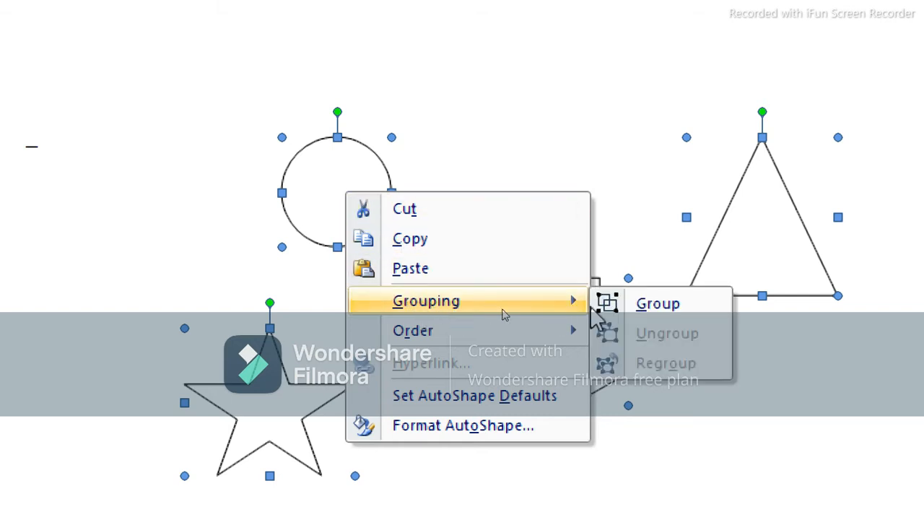
click(648, 309)
click(744, 417)
click(743, 276)
drag(743, 276, 686, 213)
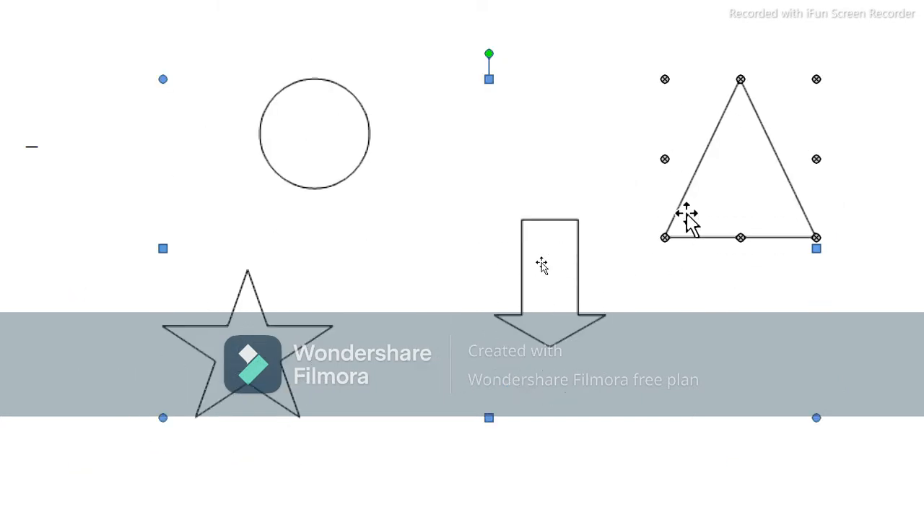
Ungroup the circle, star, down arrow and triangle, and deselect them
right_click(323, 151)
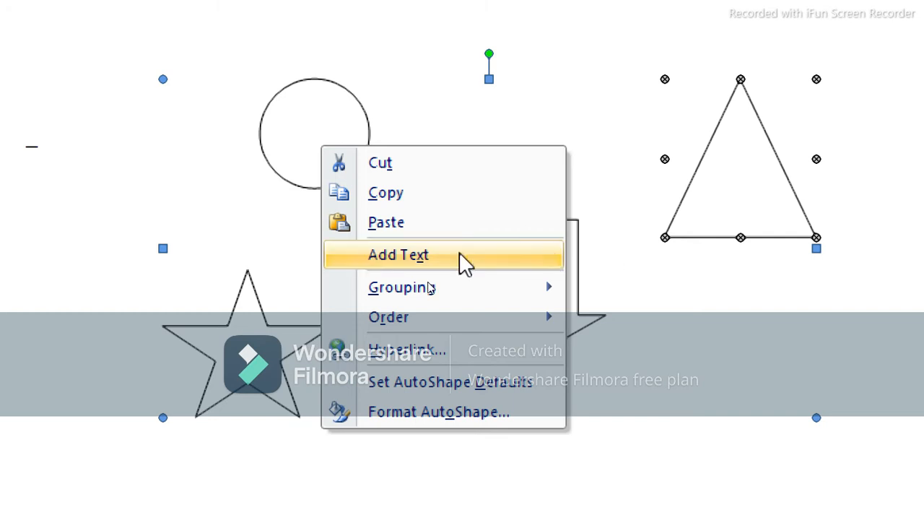
mouse_move(461, 293)
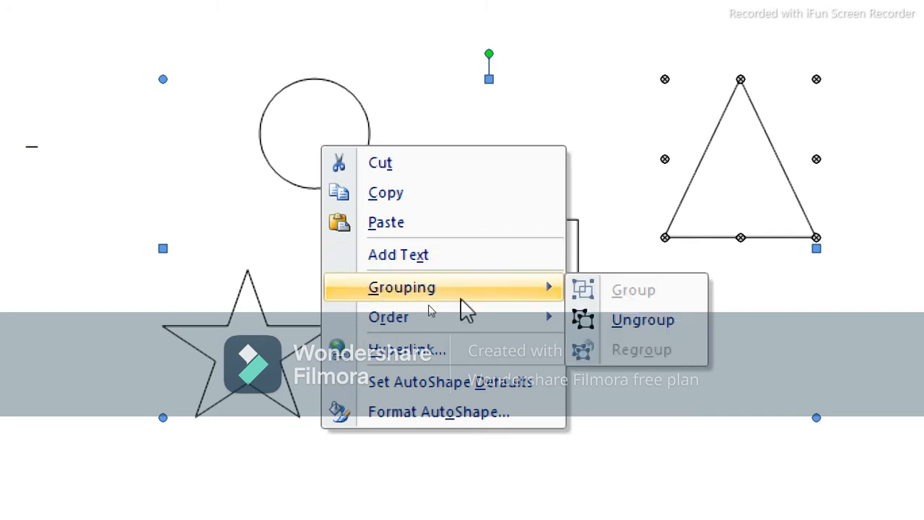
click(643, 320)
click(741, 322)
Move the circle down and to the right, and the down arrow slightly up and to the left
click(351, 142)
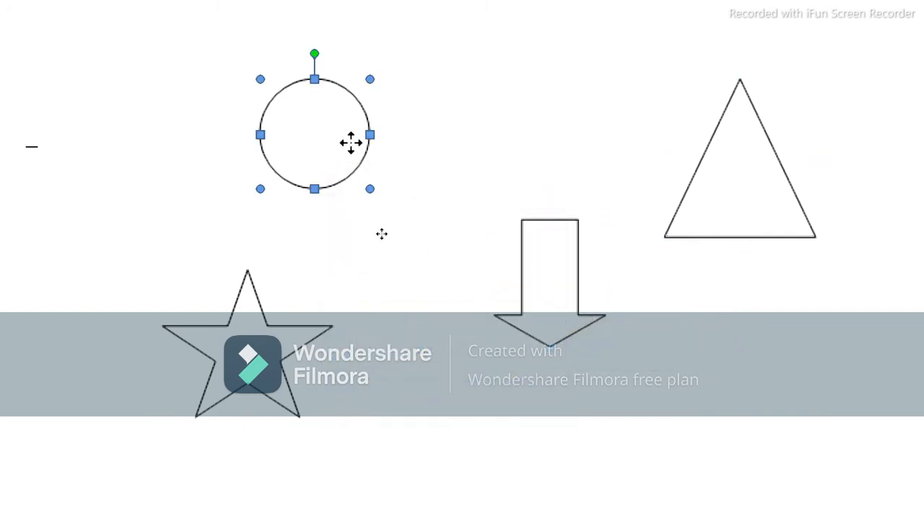
drag(351, 142, 437, 205)
drag(534, 258, 501, 226)
Select all four shapes with a selection area and group them again
drag(74, 44, 832, 438)
right_click(748, 182)
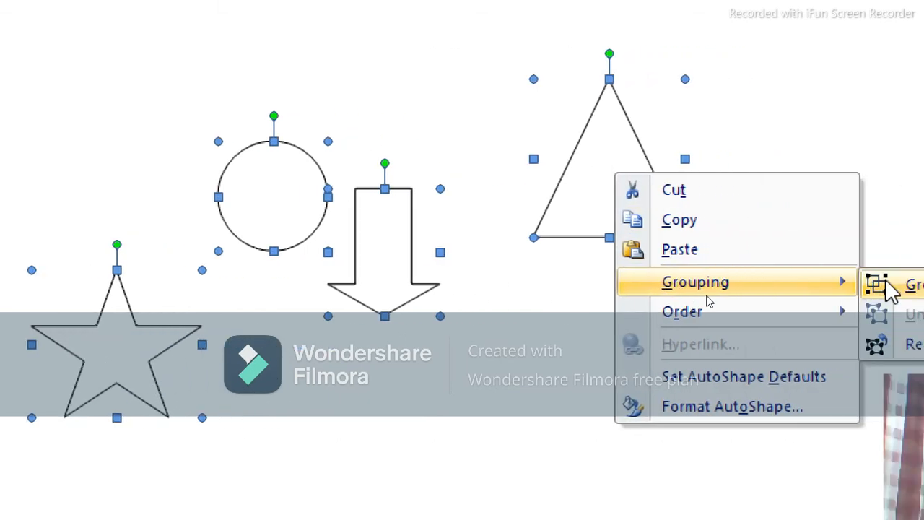
click(884, 283)
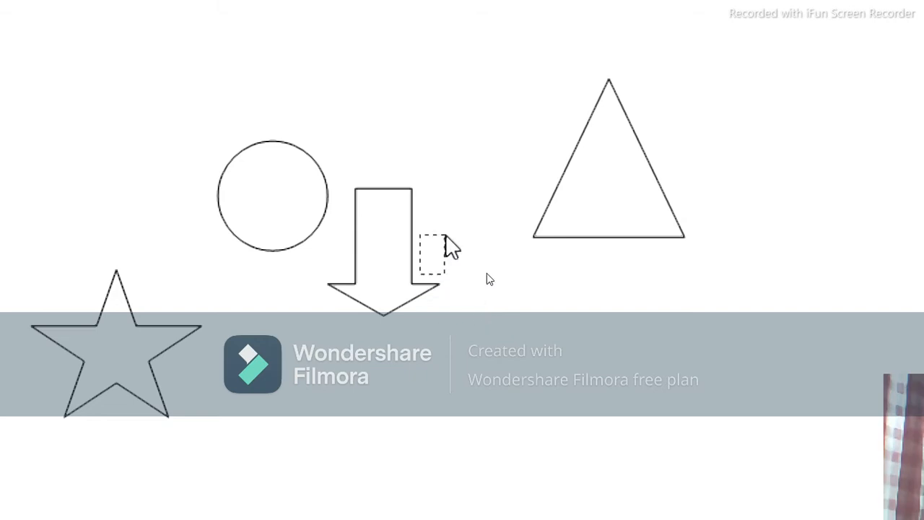
Move the grouped shapes up and to the right, and delete the group from the page
drag(410, 258, 486, 195)
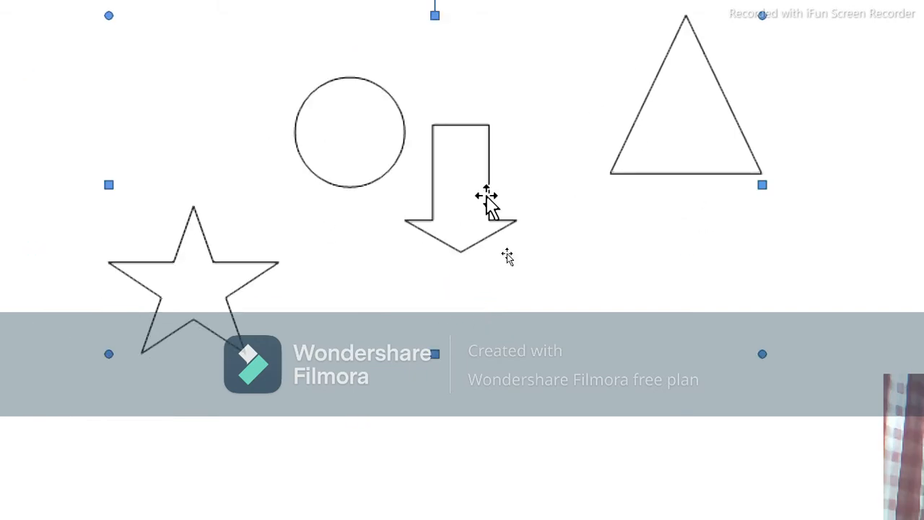
key(Delete)
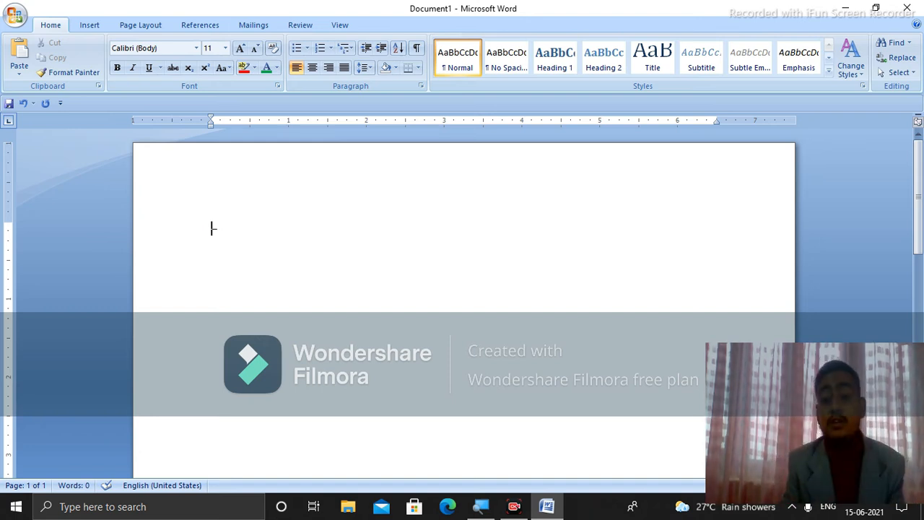
Insert the built-in Tiles cover page into the blank document
click(87, 29)
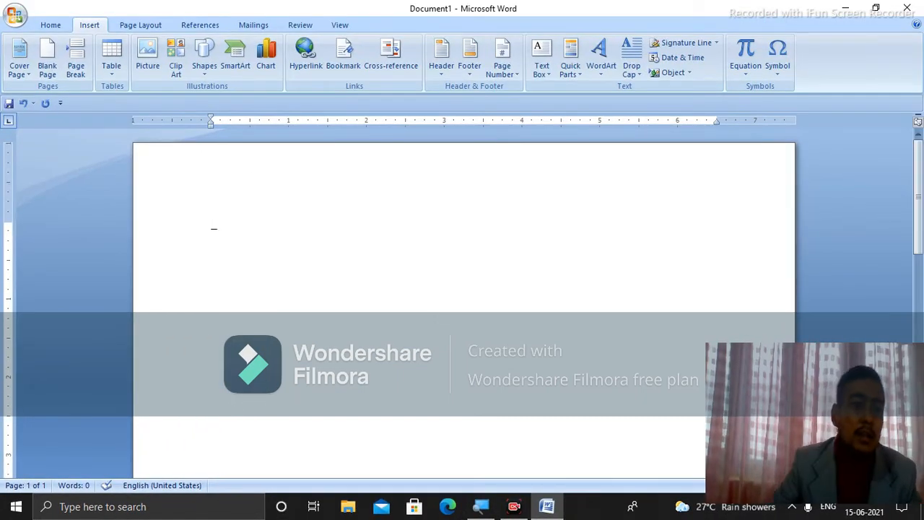
click(27, 78)
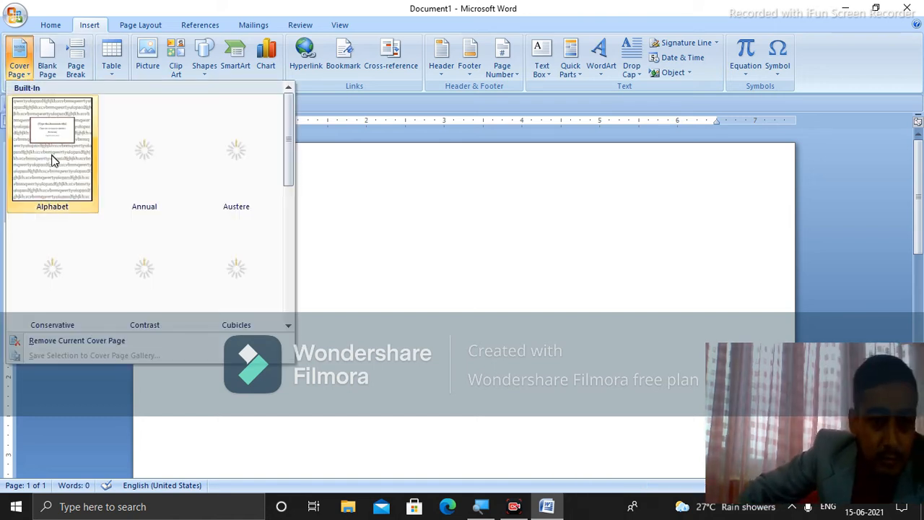
drag(289, 172, 293, 318)
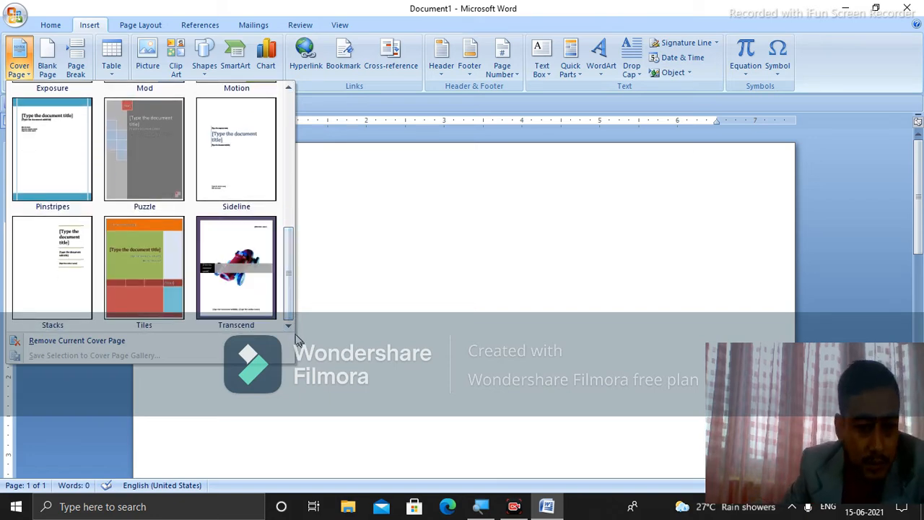
click(171, 280)
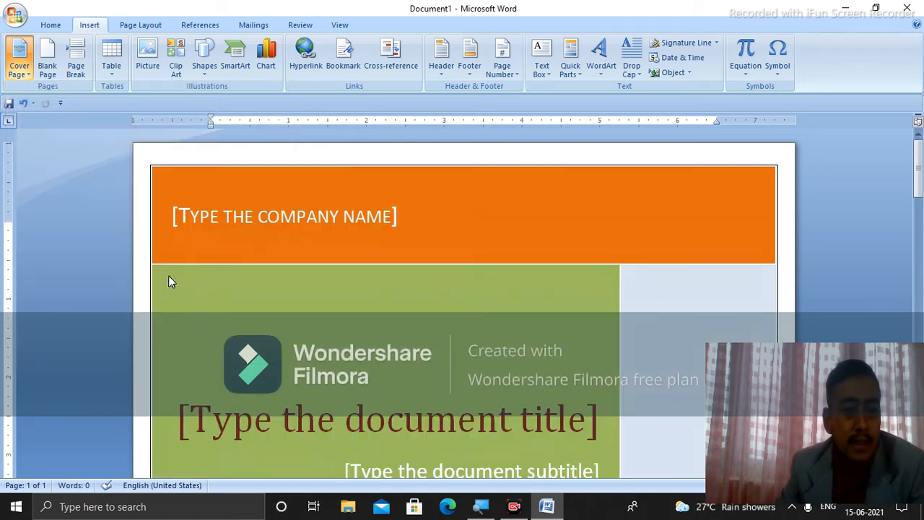